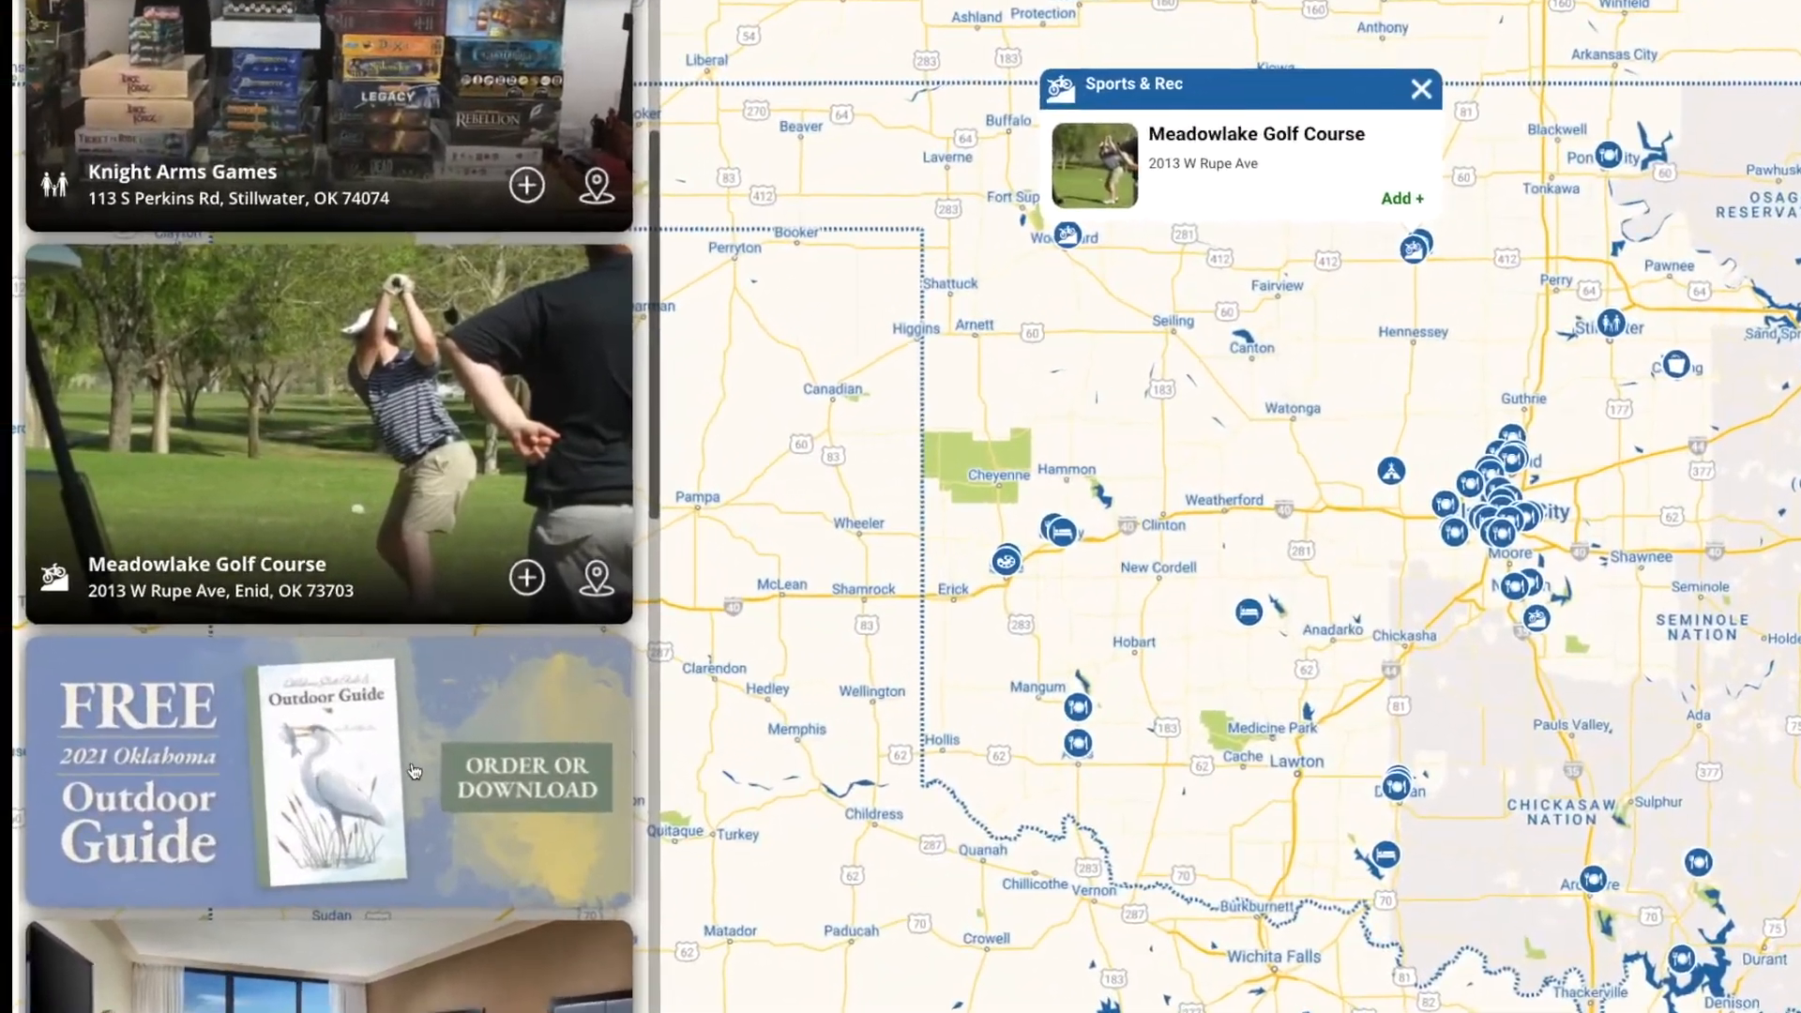
- Look through the places list for banner ads and check the page linked from the 13 Route 66 Roadside Photo Ops ad
{"action": "scroll", "coordinate": [281, 701], "scroll_direction": "down", "scroll_amount": 4}
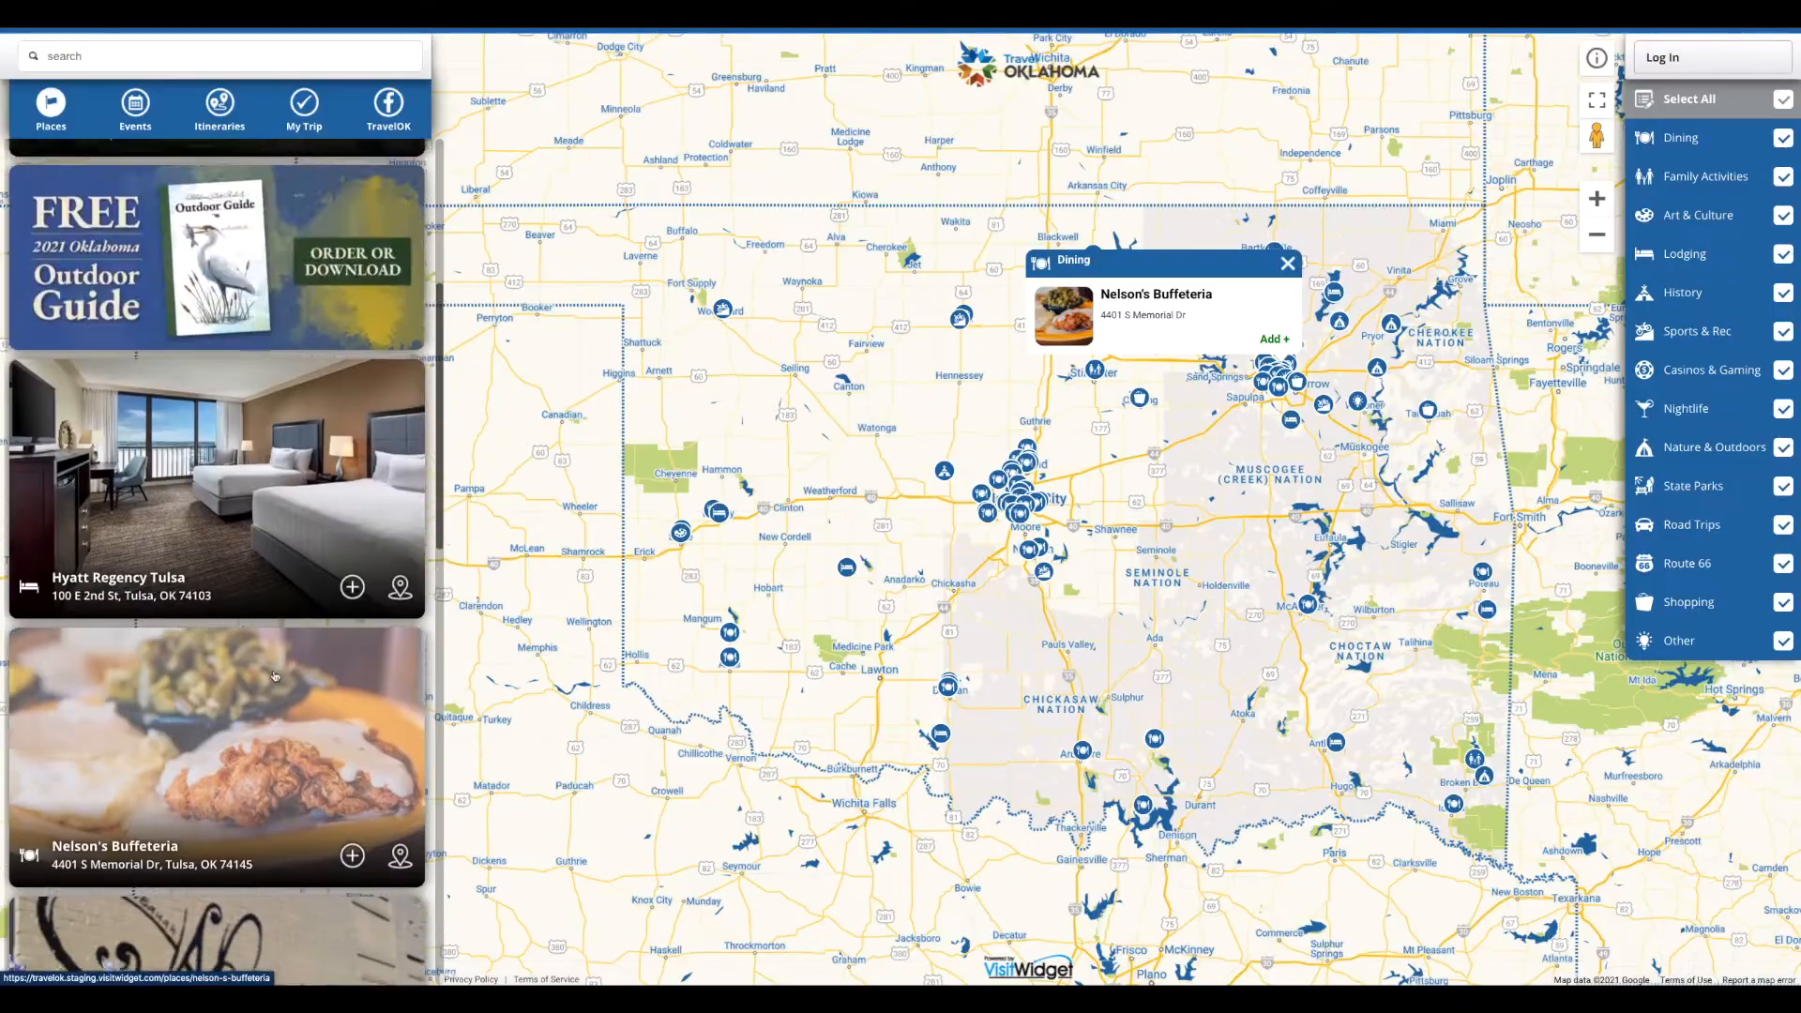
{"action": "scroll", "coordinate": [535, 838], "scroll_direction": "down", "scroll_amount": 5}
{"action": "scroll", "coordinate": [274, 675], "scroll_direction": "down", "scroll_amount": 1}
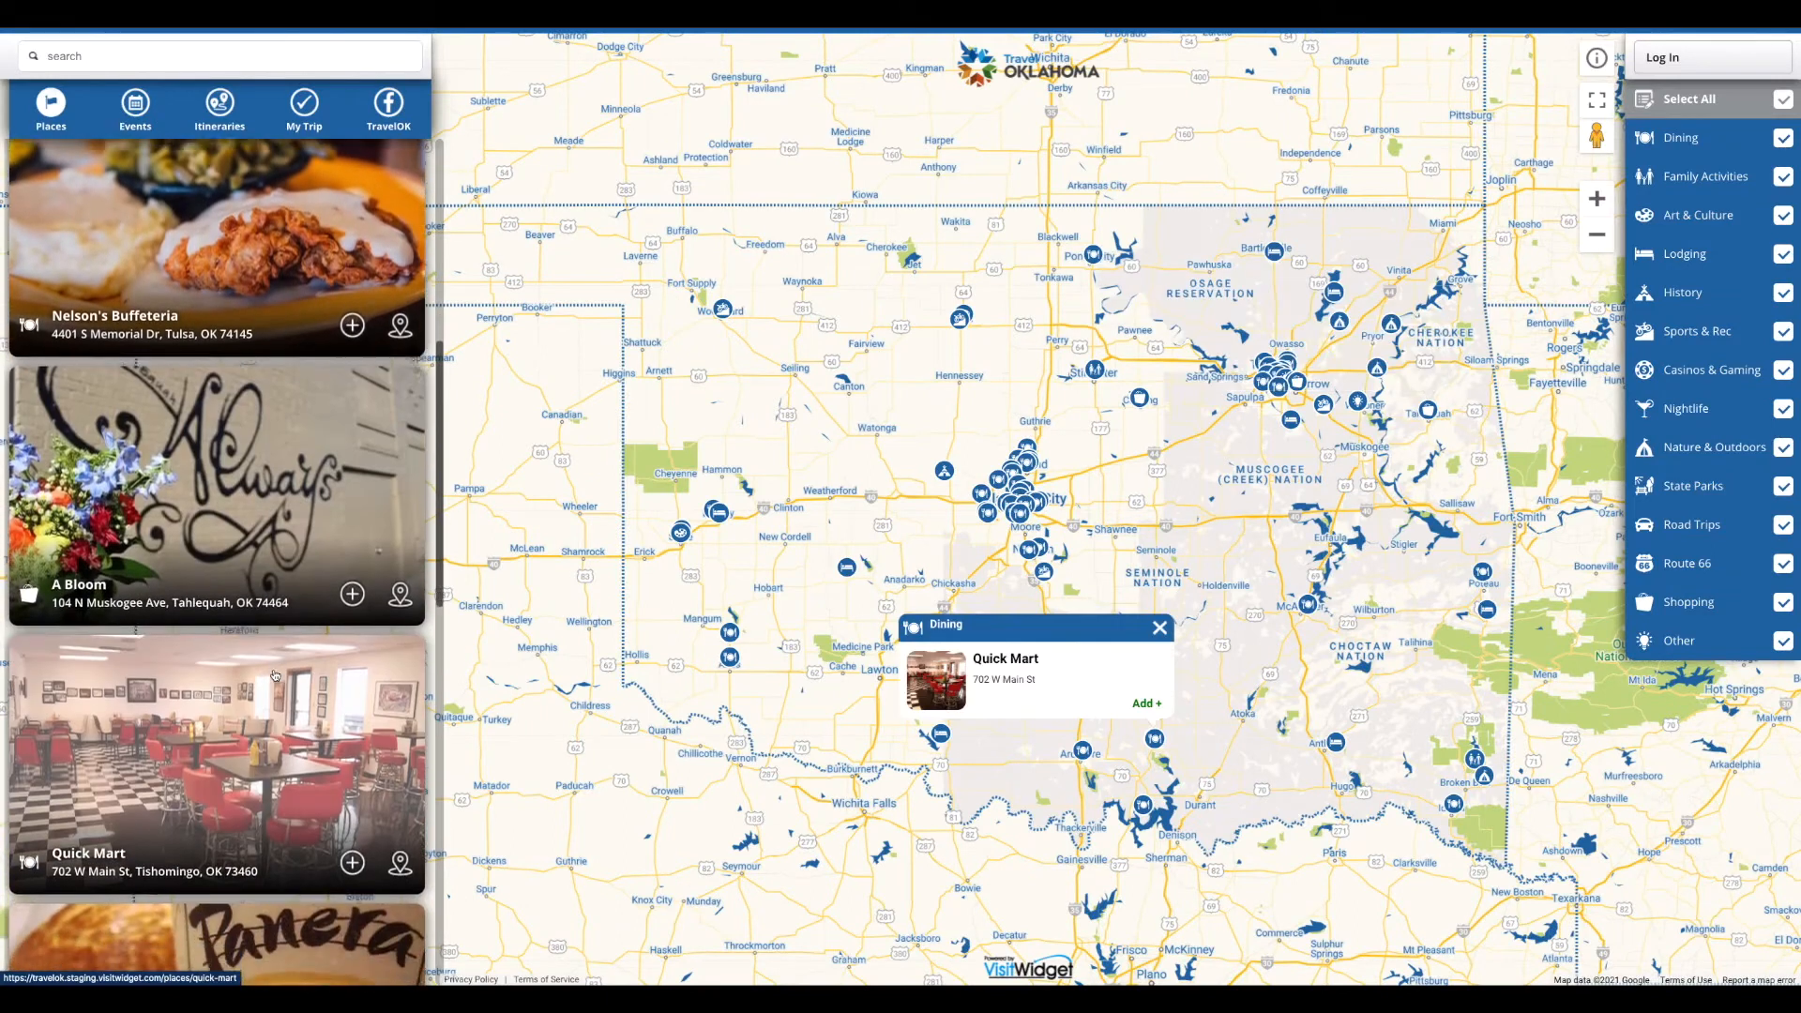
{"action": "scroll", "coordinate": [275, 675], "scroll_direction": "down", "scroll_amount": 4}
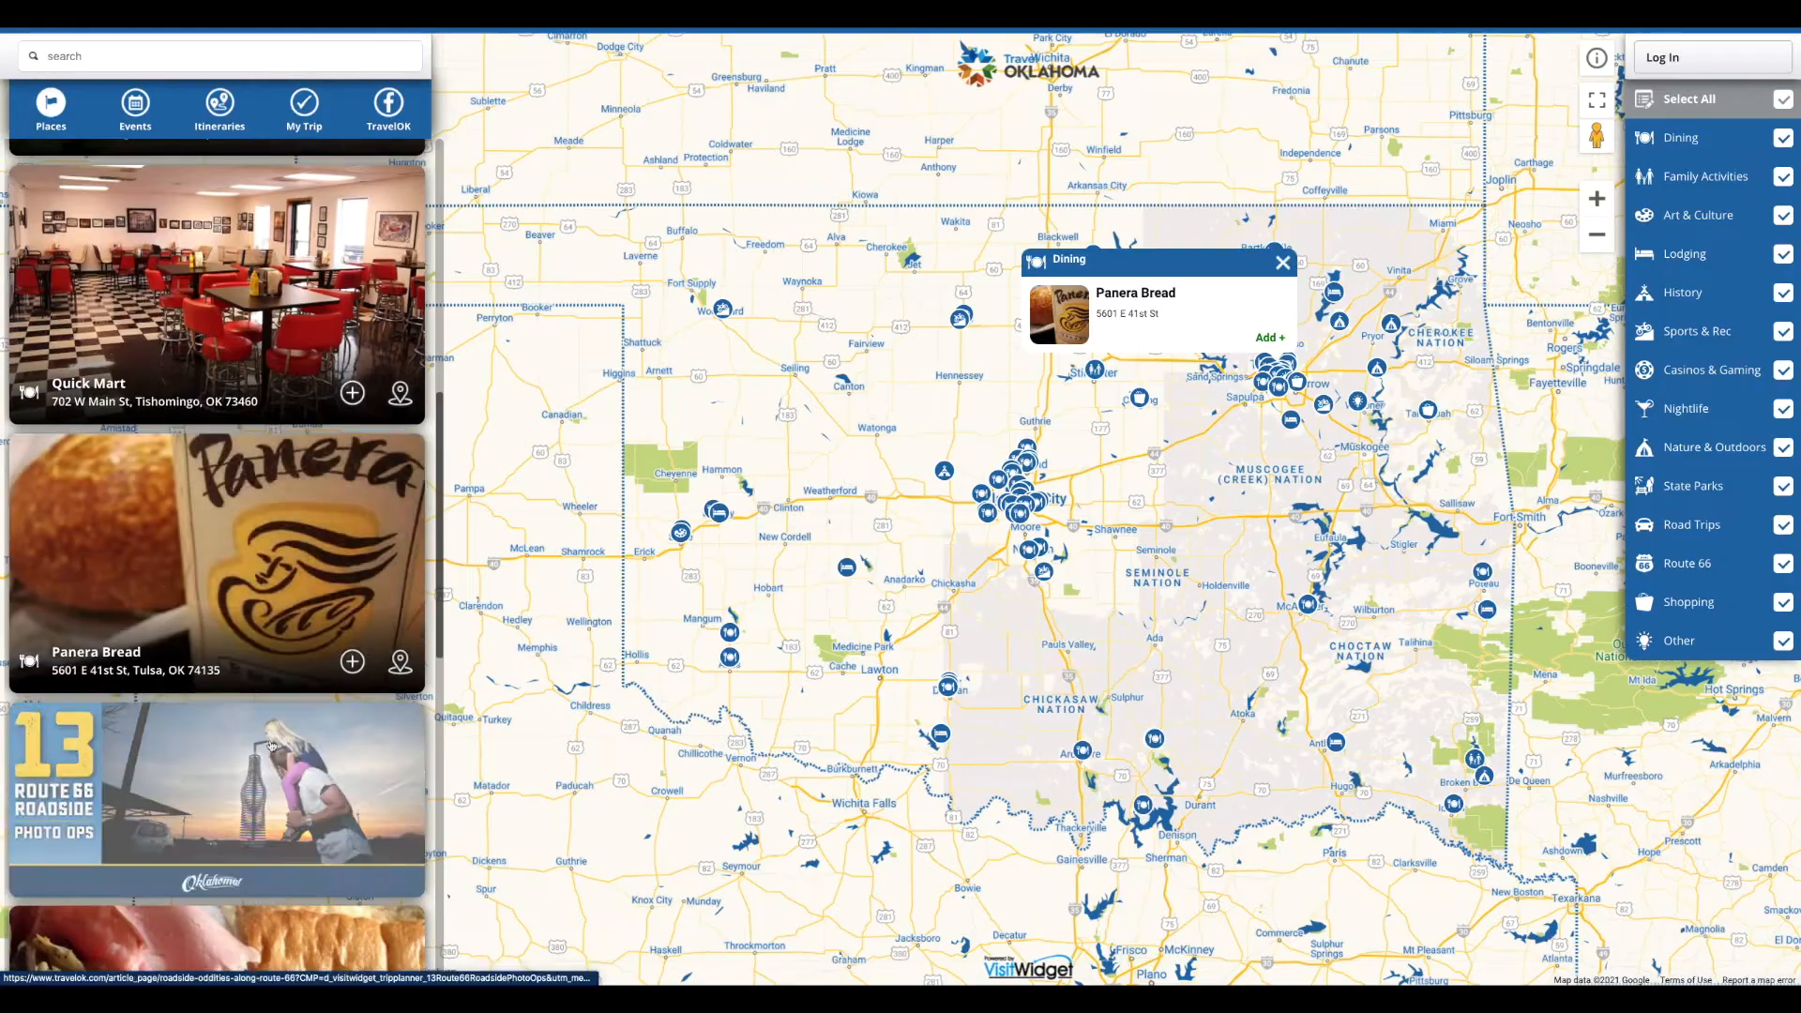
{"action": "left_click", "coordinate": [271, 764]}
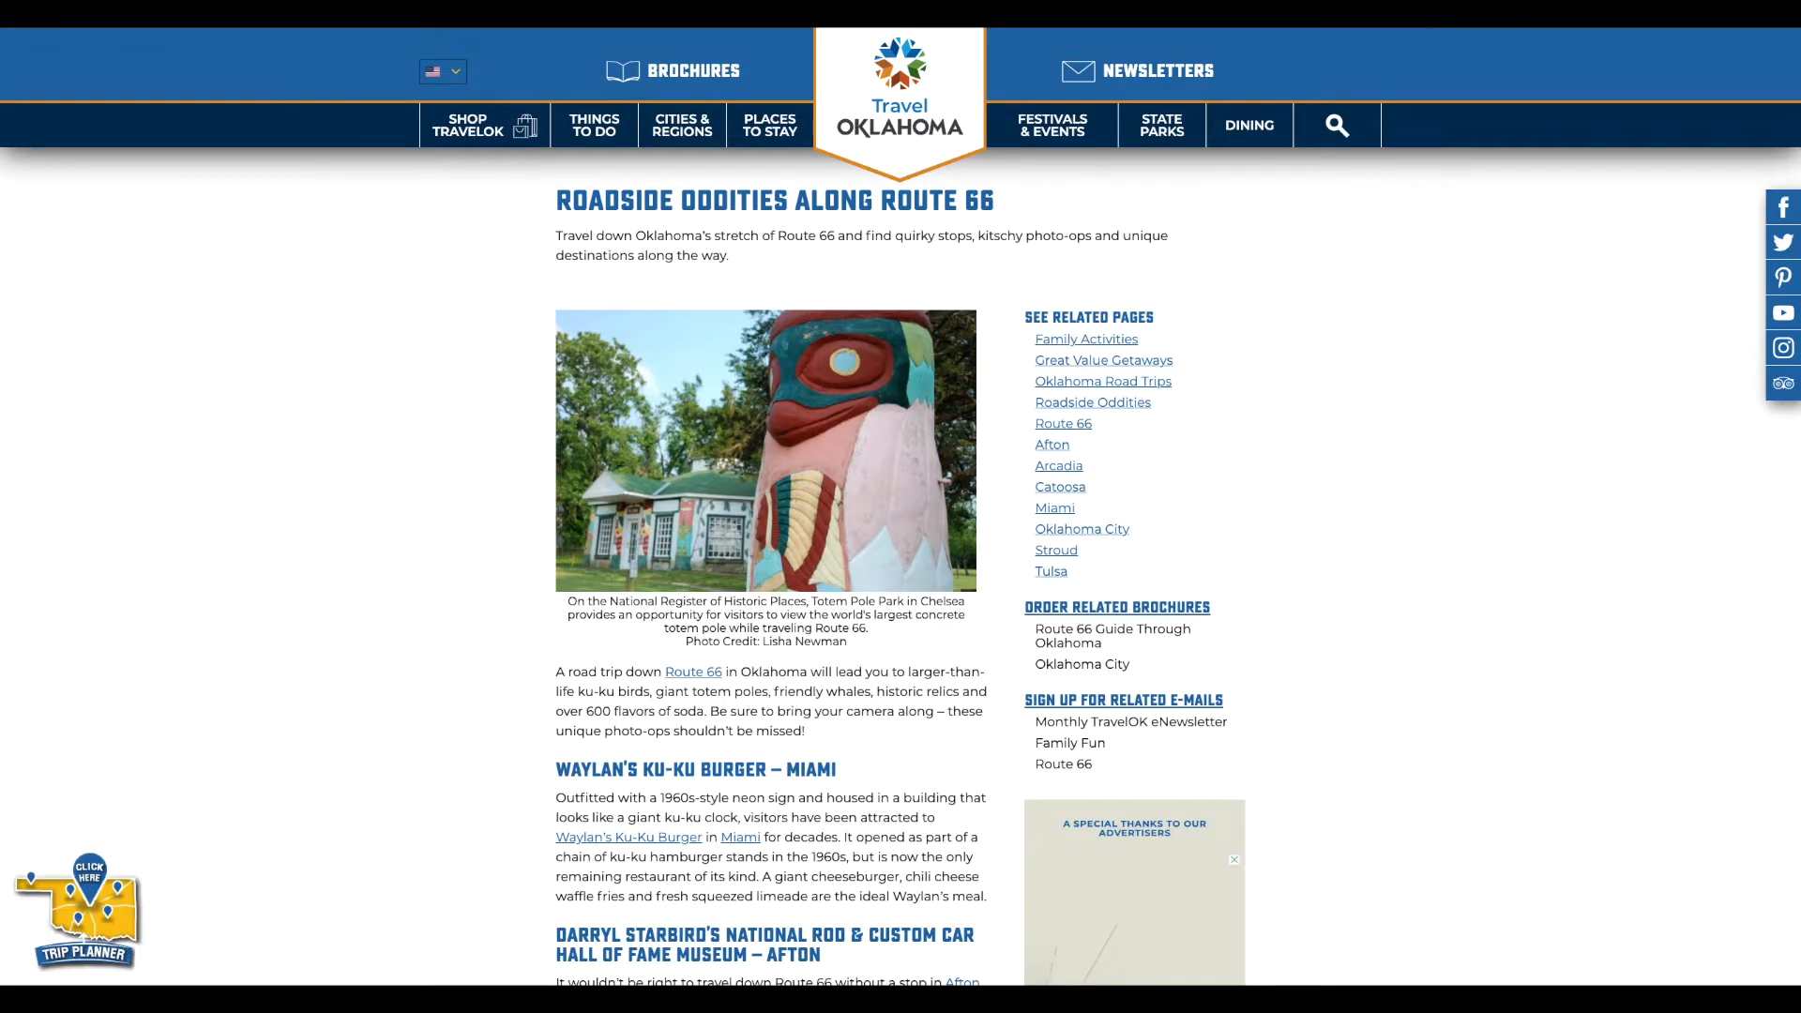
{"action": "left_click", "coordinate": [211, 14]}
{"action": "scroll", "coordinate": [229, 579], "scroll_direction": "up", "scroll_amount": 10}
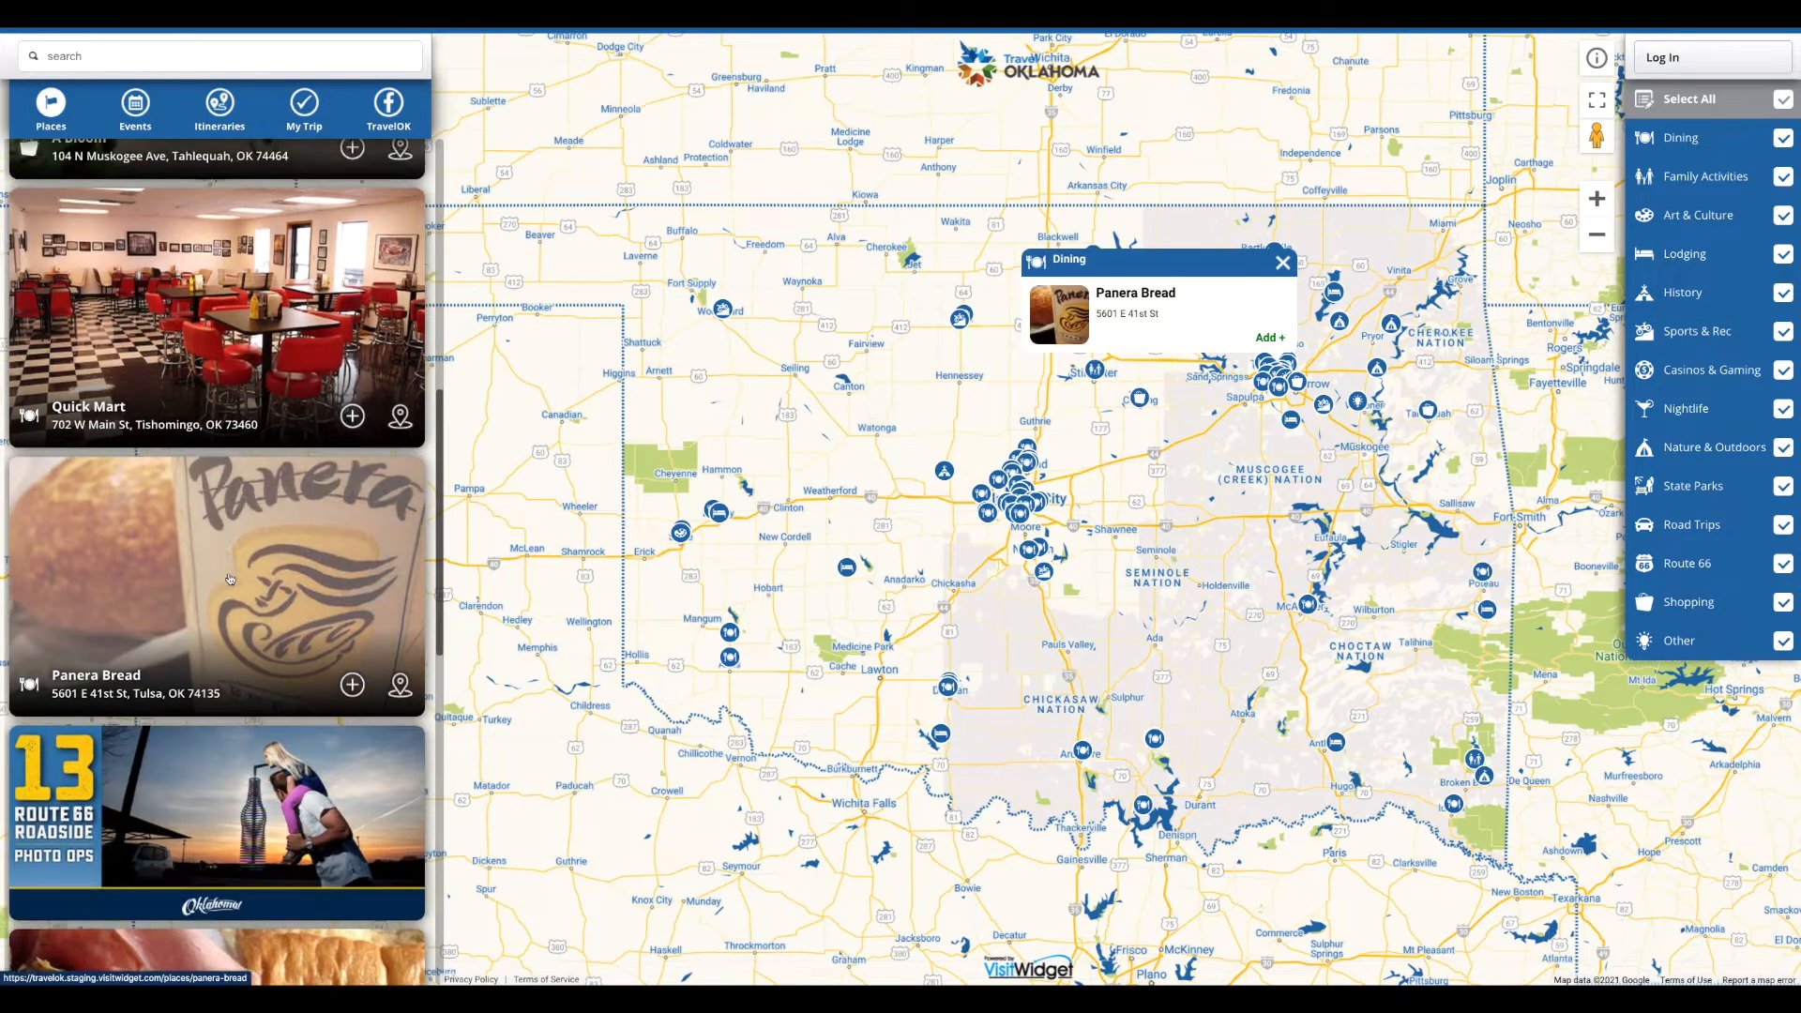
{"action": "scroll", "coordinate": [229, 579], "scroll_direction": "up", "scroll_amount": 3}
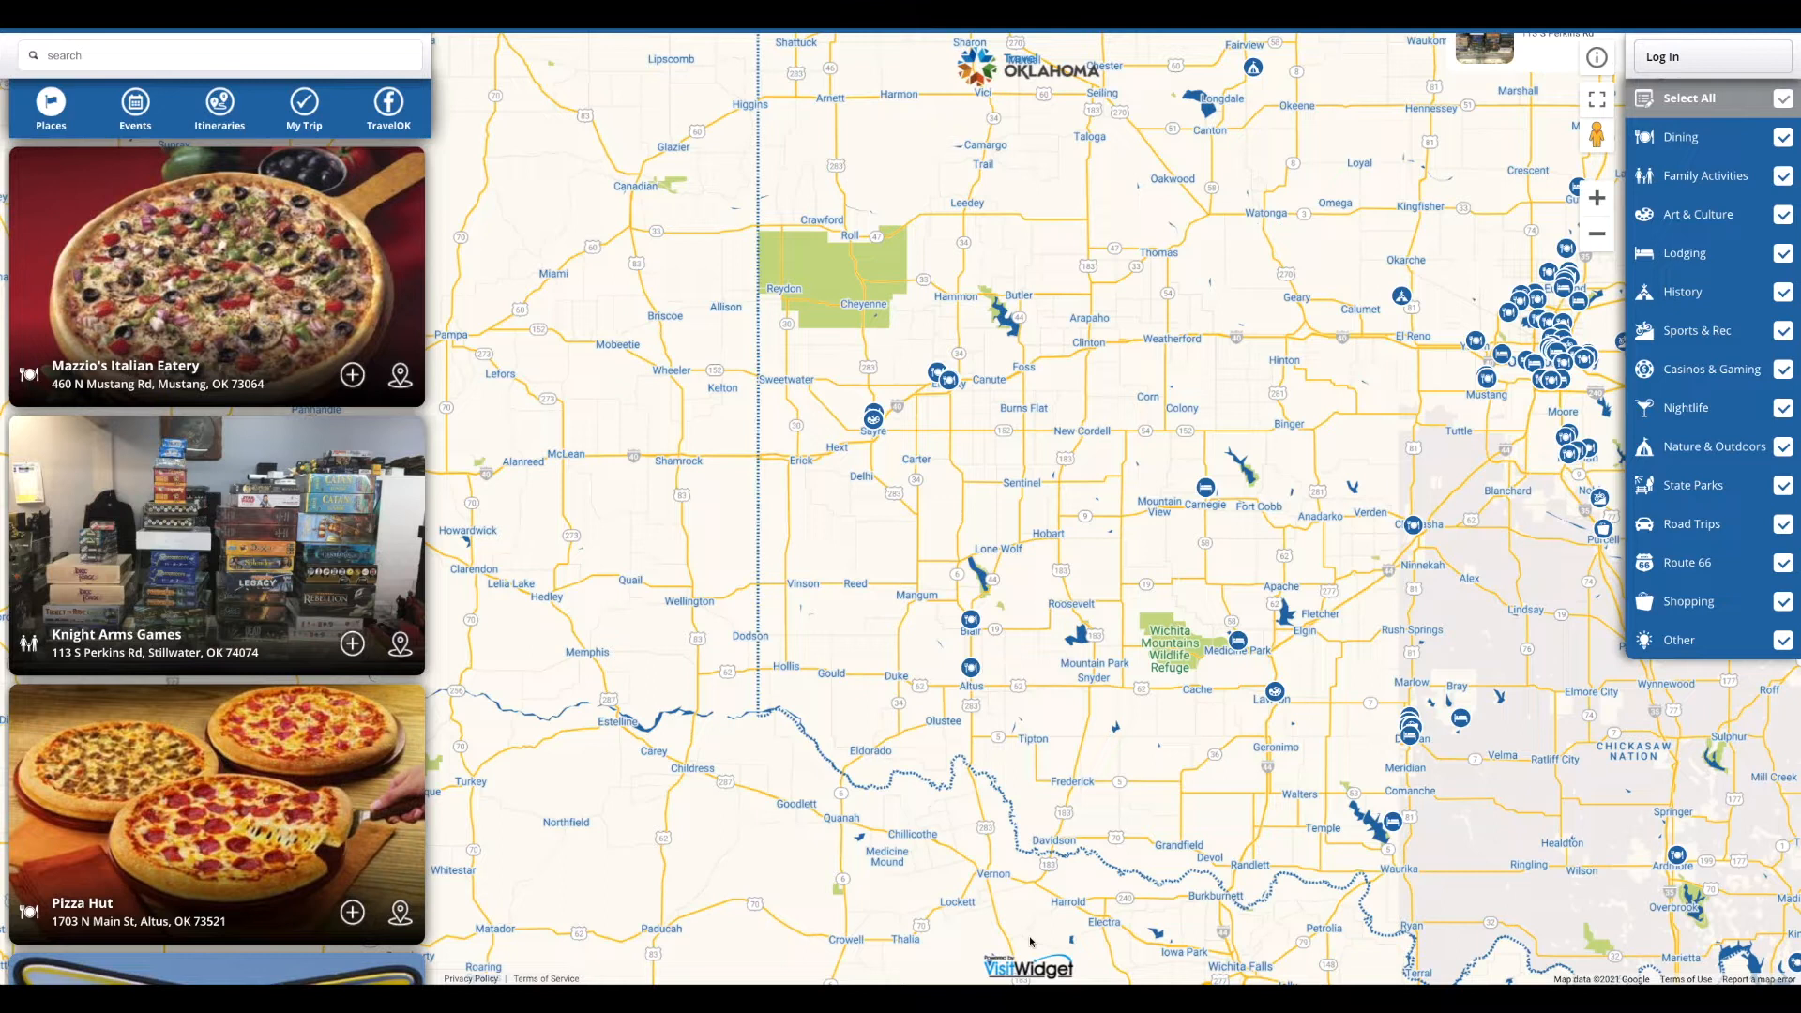
- Log in to the existing account with the account's email and the pasted account password
{"action": "left_click", "coordinate": [1663, 57]}
{"action": "left_click", "coordinate": [1003, 415]}
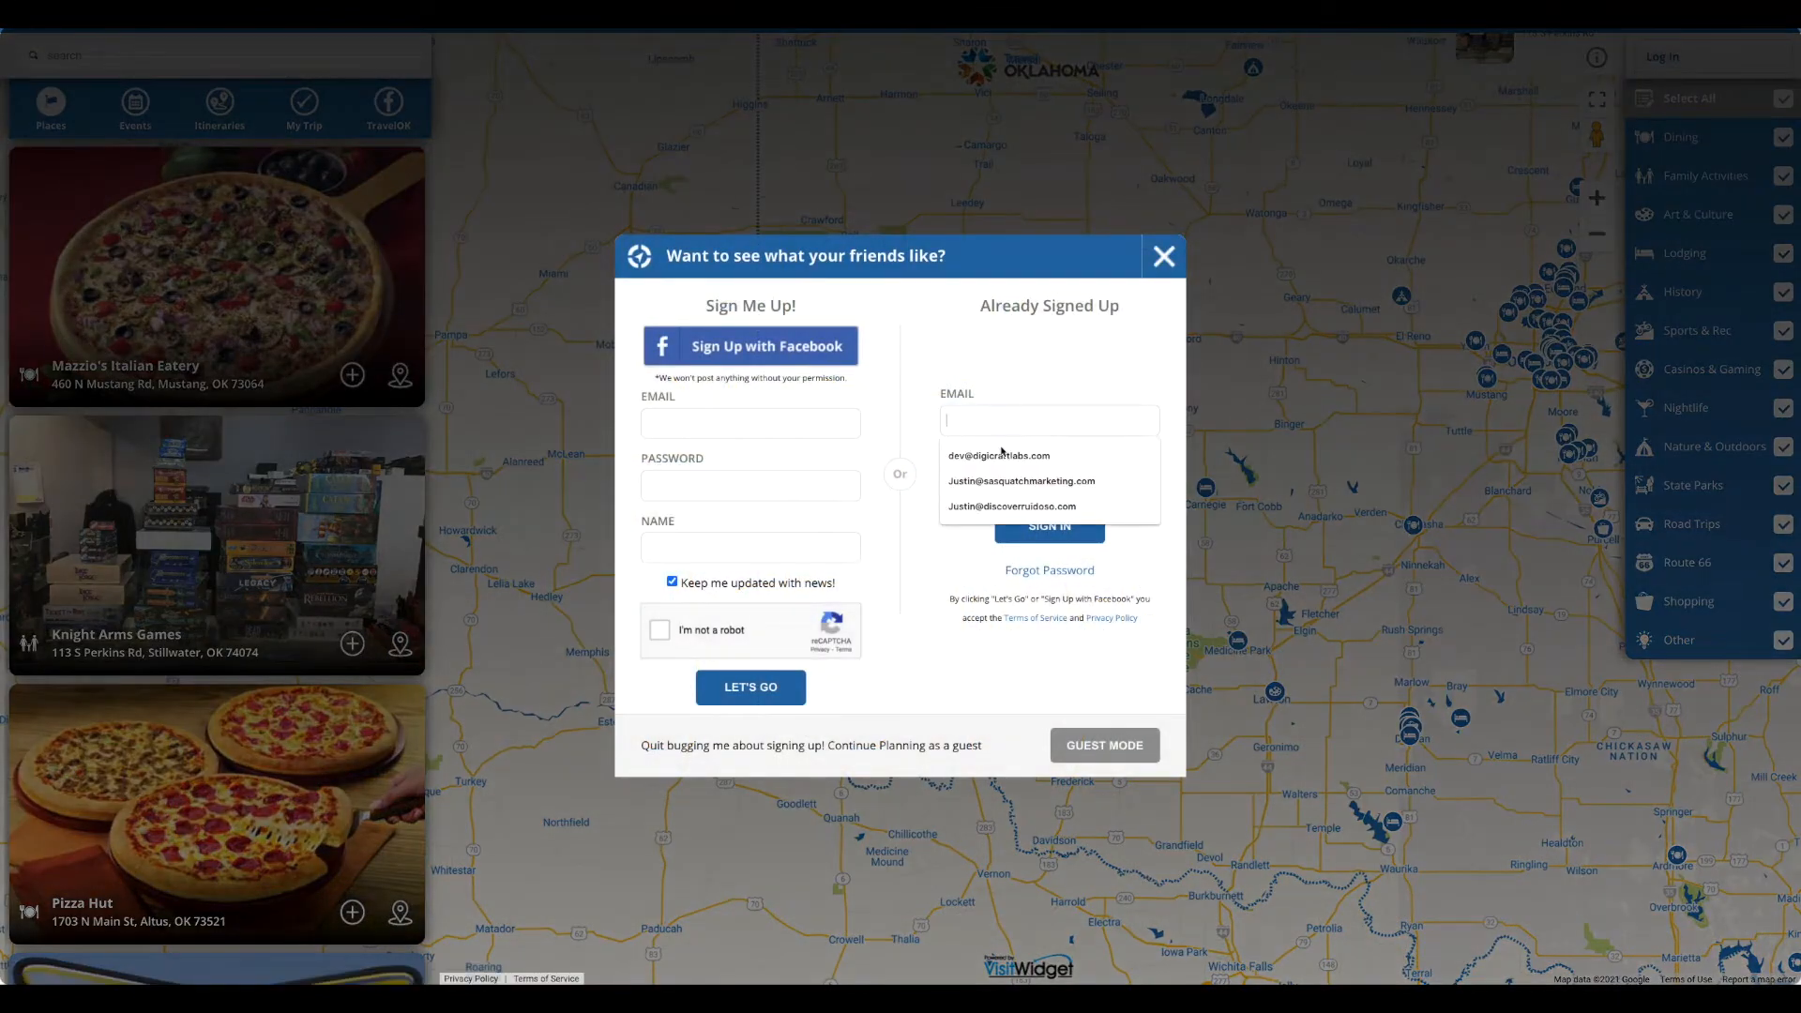
{"action": "left_click", "coordinate": [1003, 458]}
{"action": "left_click", "coordinate": [998, 481]}
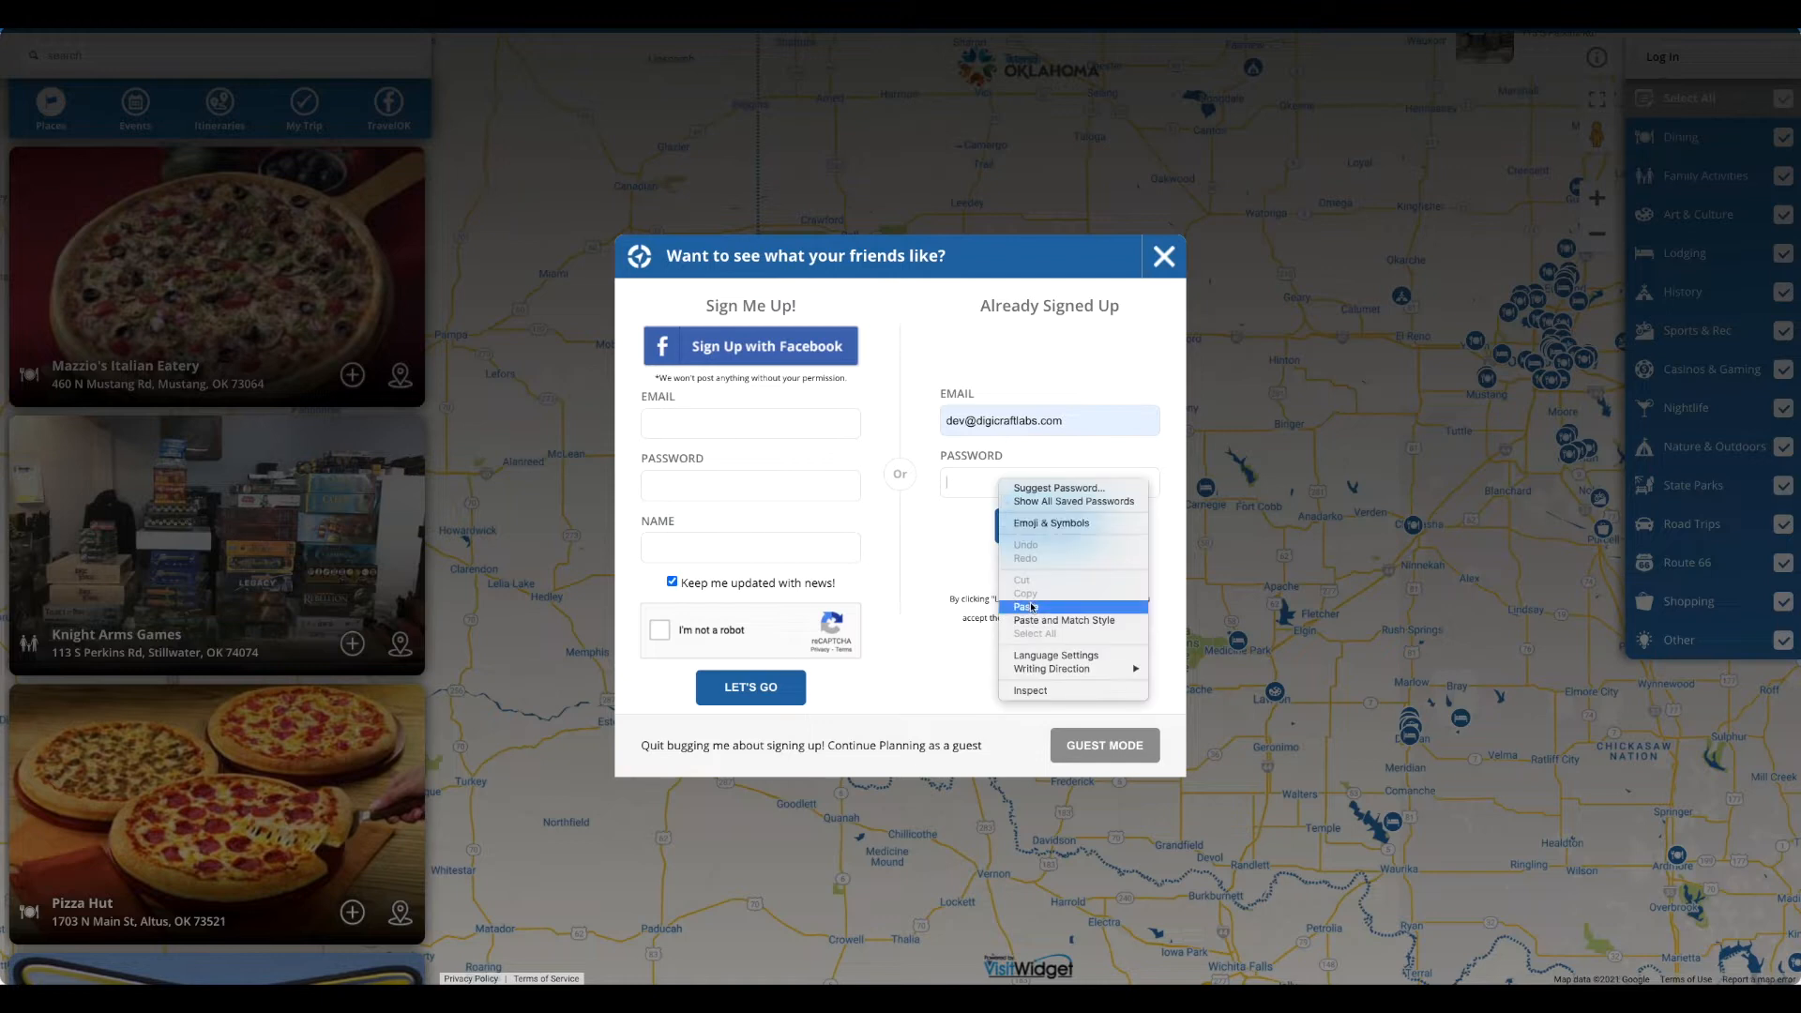
{"action": "left_click", "coordinate": [1041, 540]}
{"action": "left_click", "coordinate": [1050, 535]}
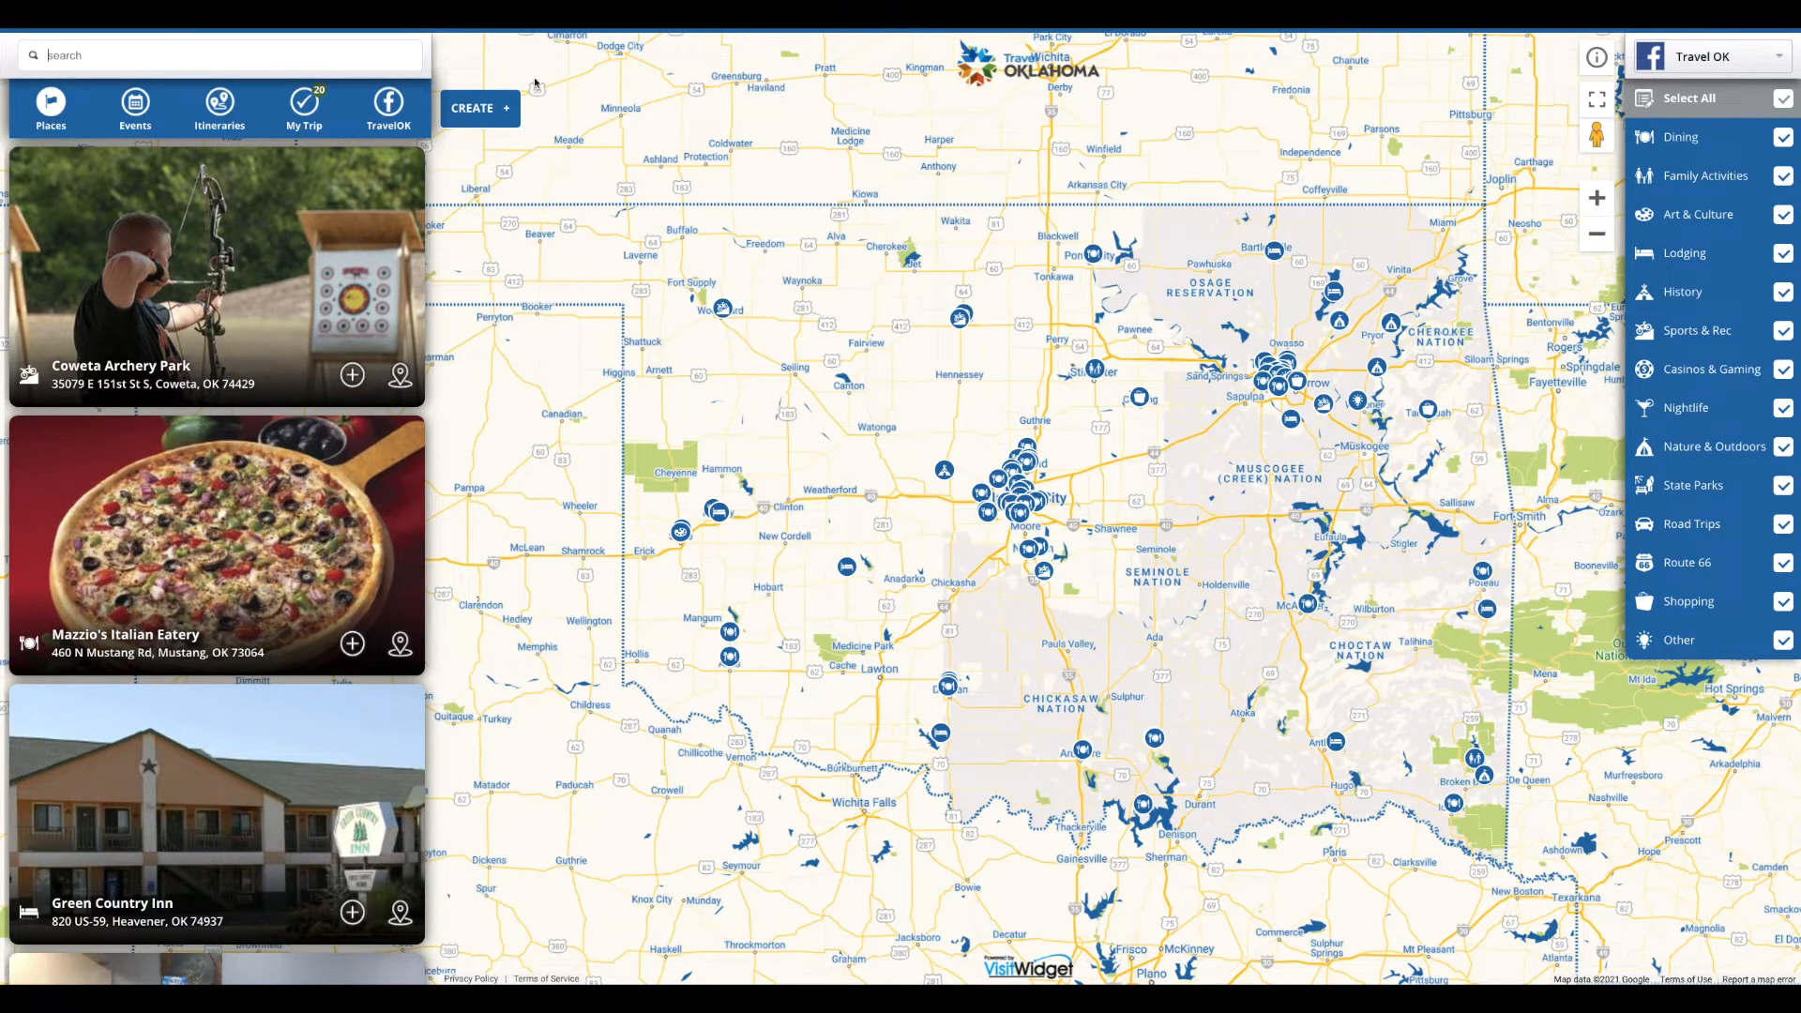
- Start creating a new ad and name it "Route 66 Photo Ops"
{"action": "left_click", "coordinate": [481, 111]}
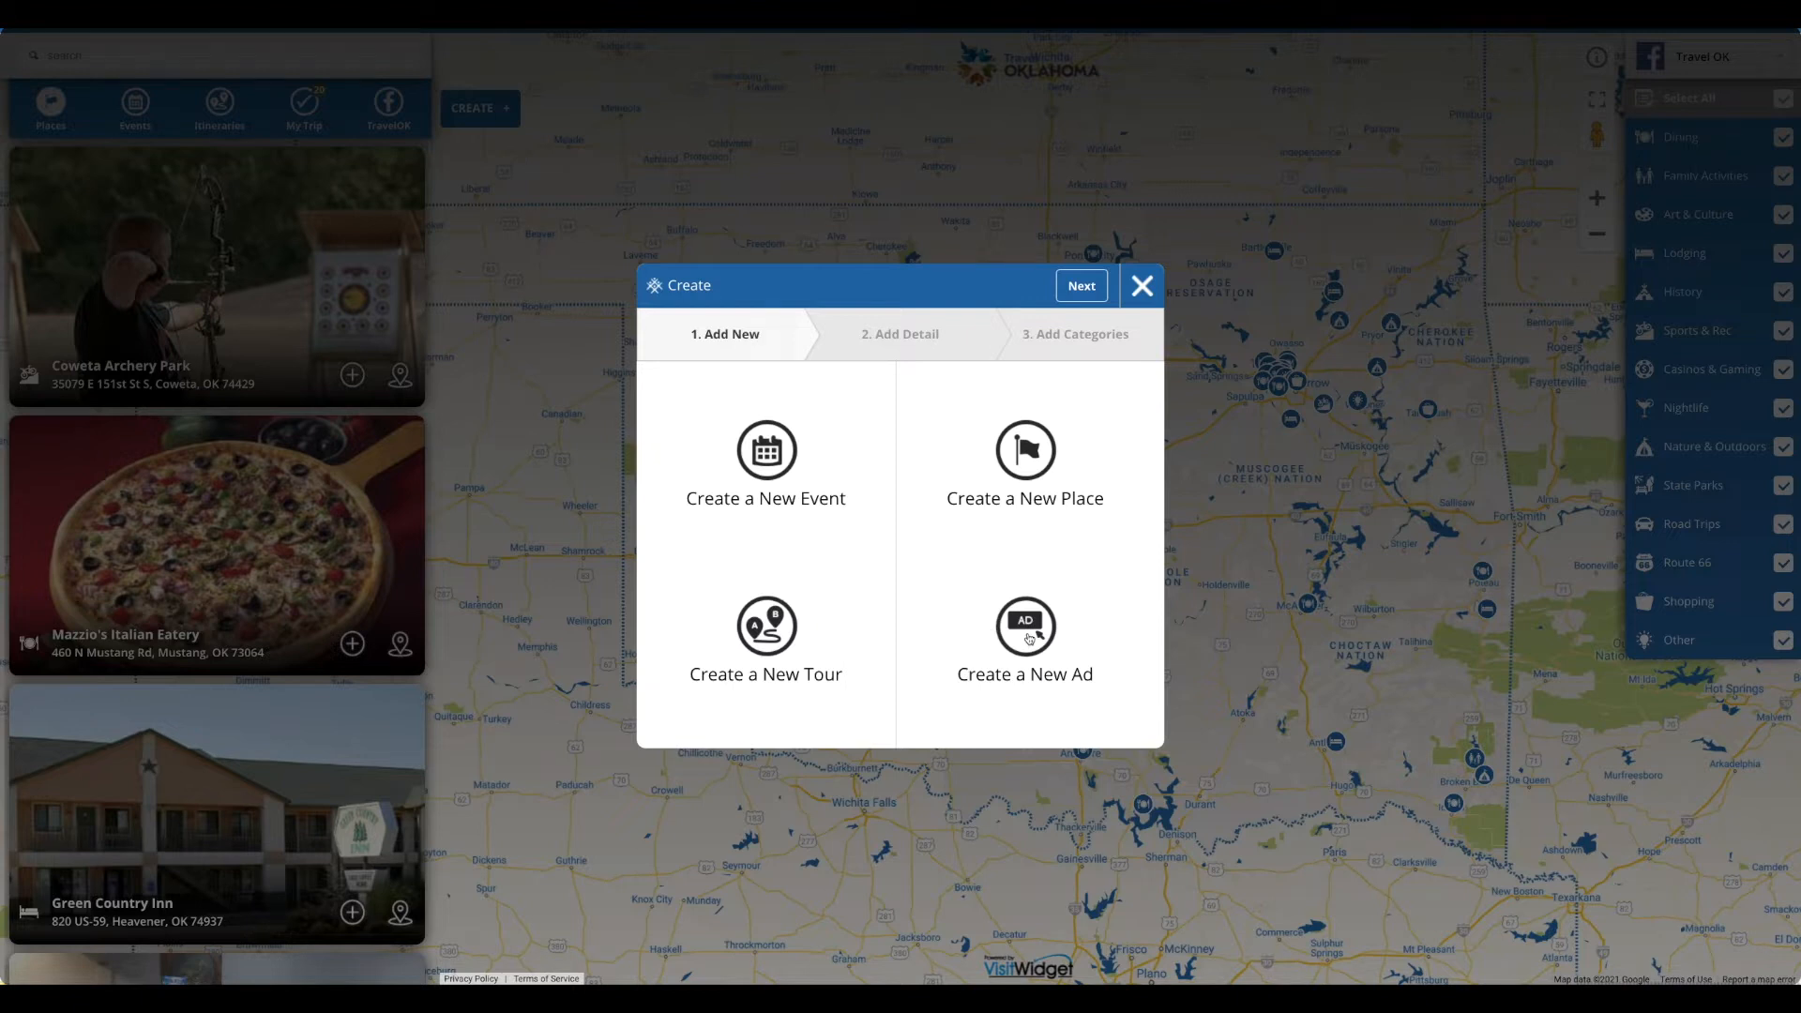
{"action": "left_click", "coordinate": [1028, 645]}
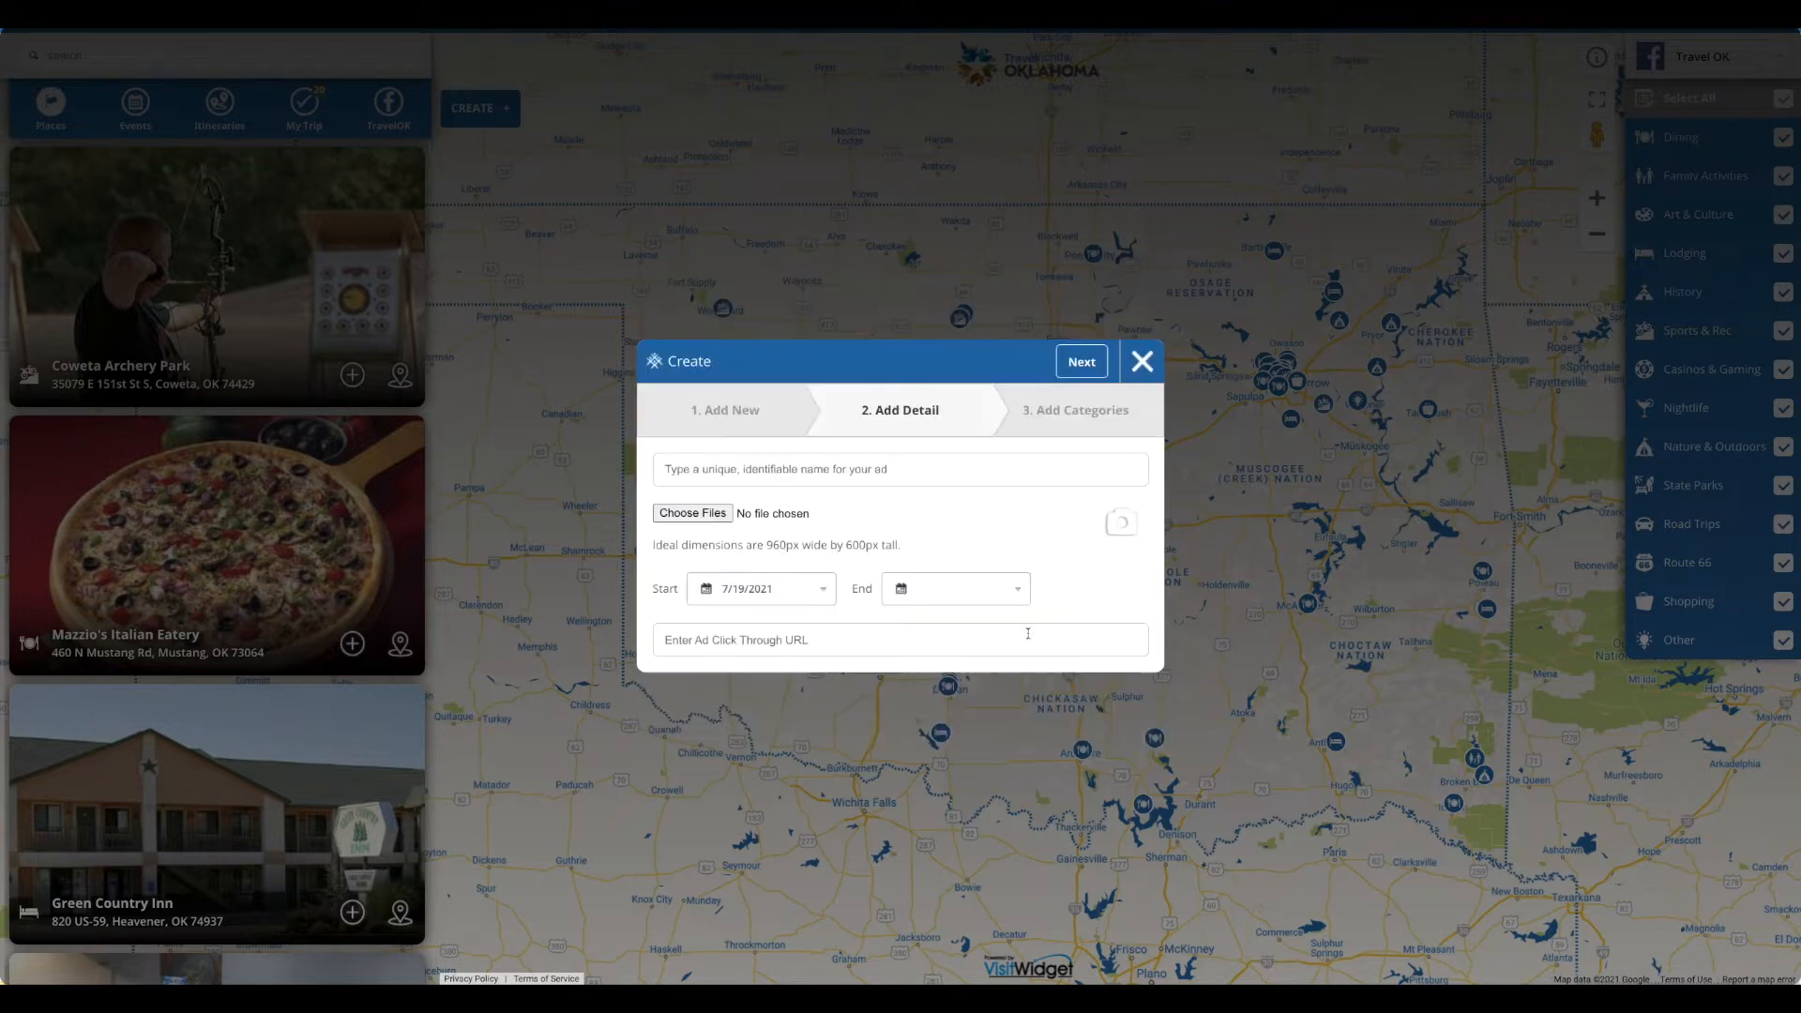
{"action": "left_click", "coordinate": [776, 468]}
{"action": "type", "text": "Route 66 Photo Ops"}
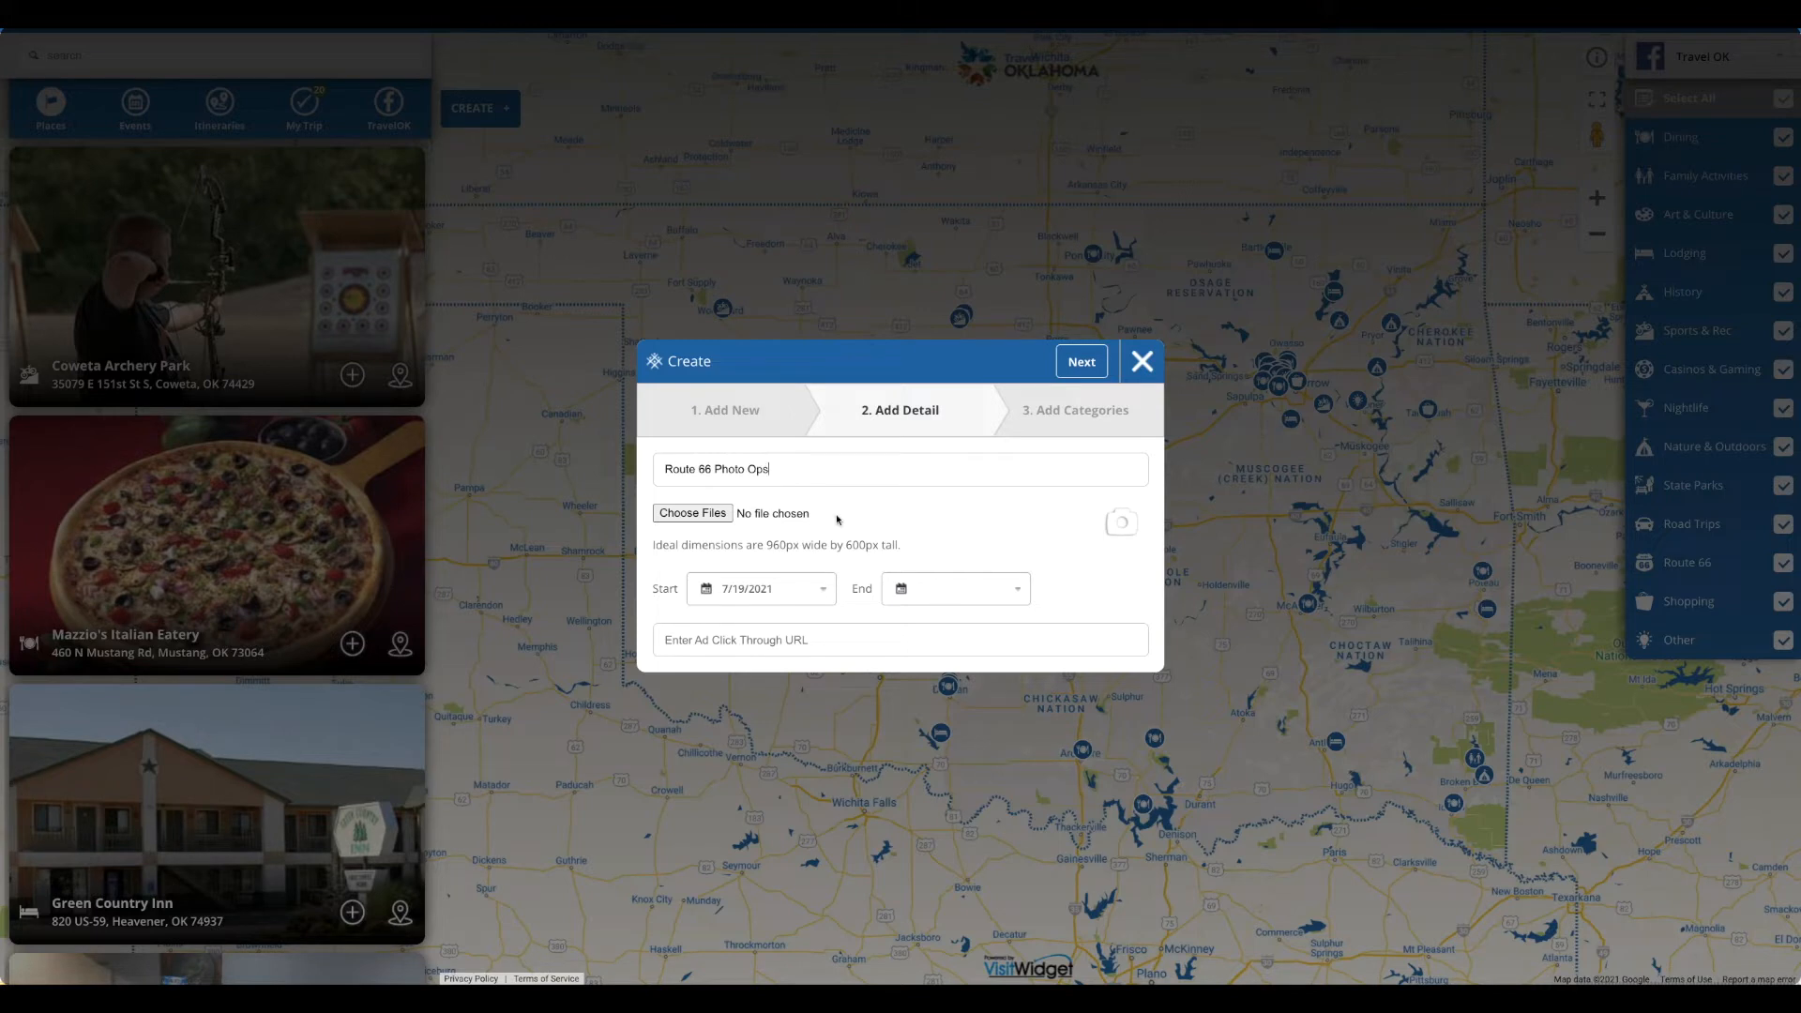
- Upload the 13 Route 66 Roadside Photo Ops banner from the Desktop folder as the ad's image
{"action": "left_click", "coordinate": [711, 515]}
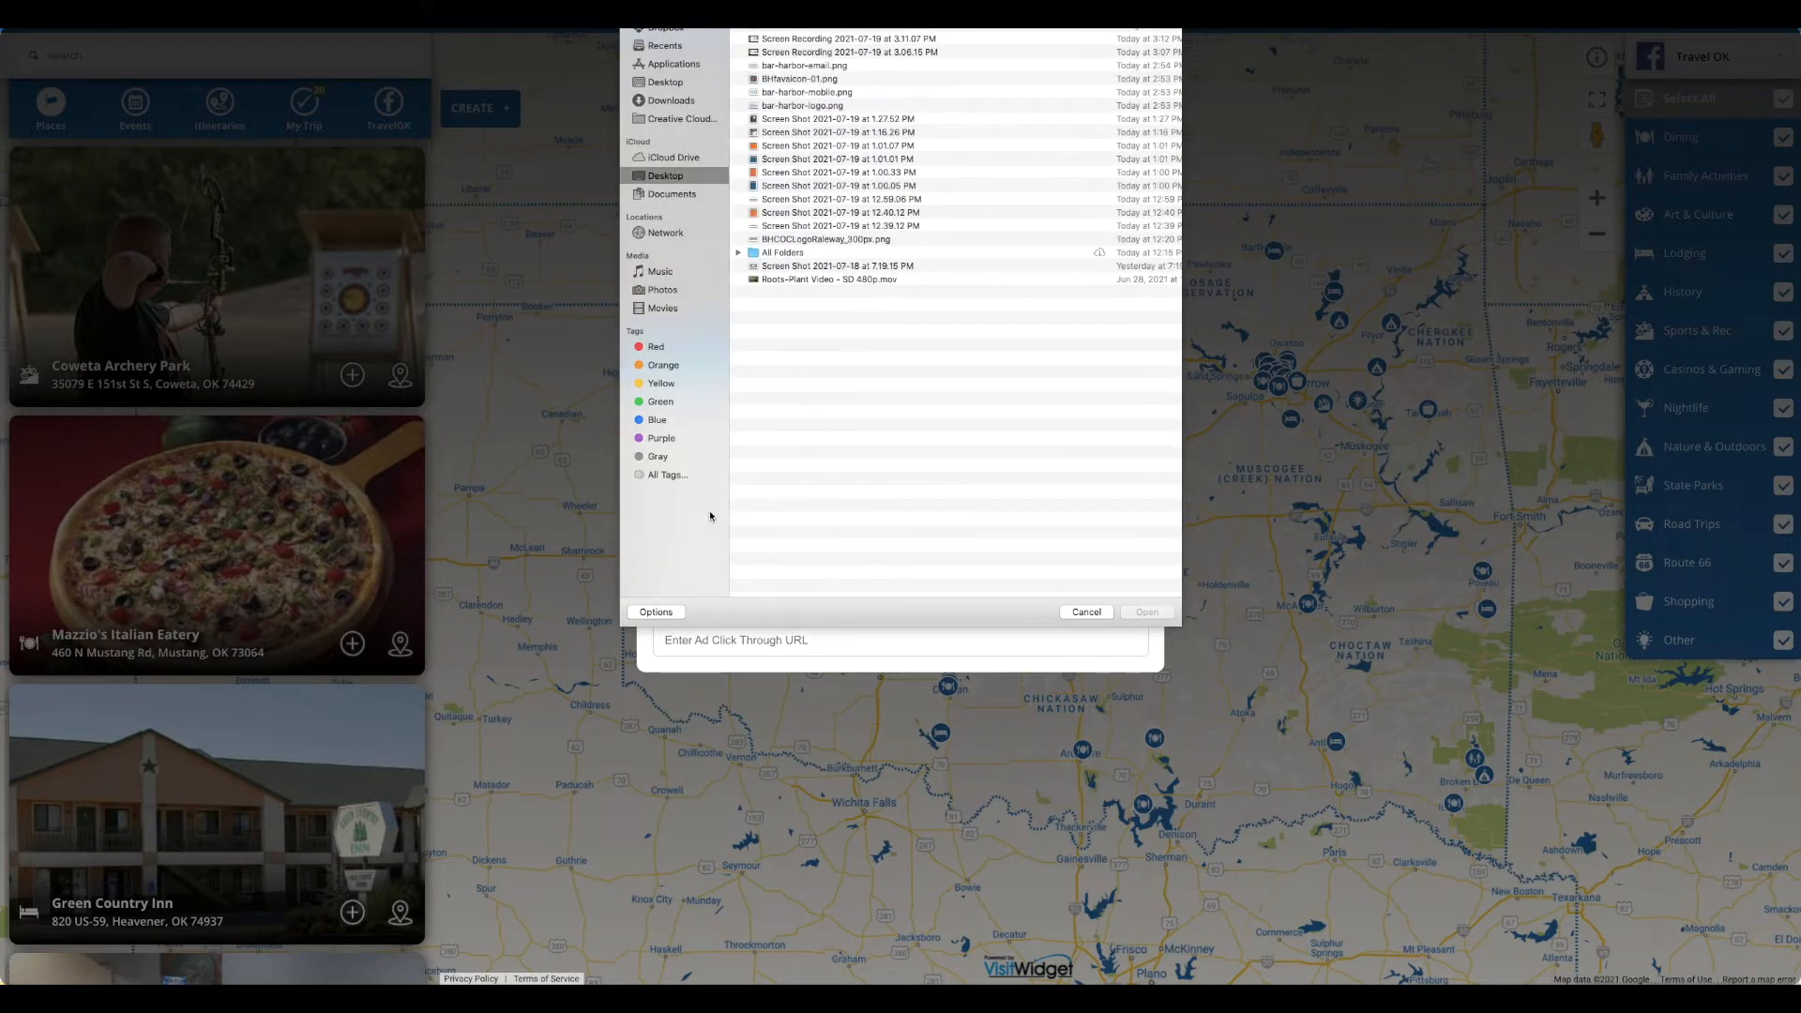
{"action": "left_click", "coordinate": [722, 45]}
{"action": "left_click", "coordinate": [725, 82]}
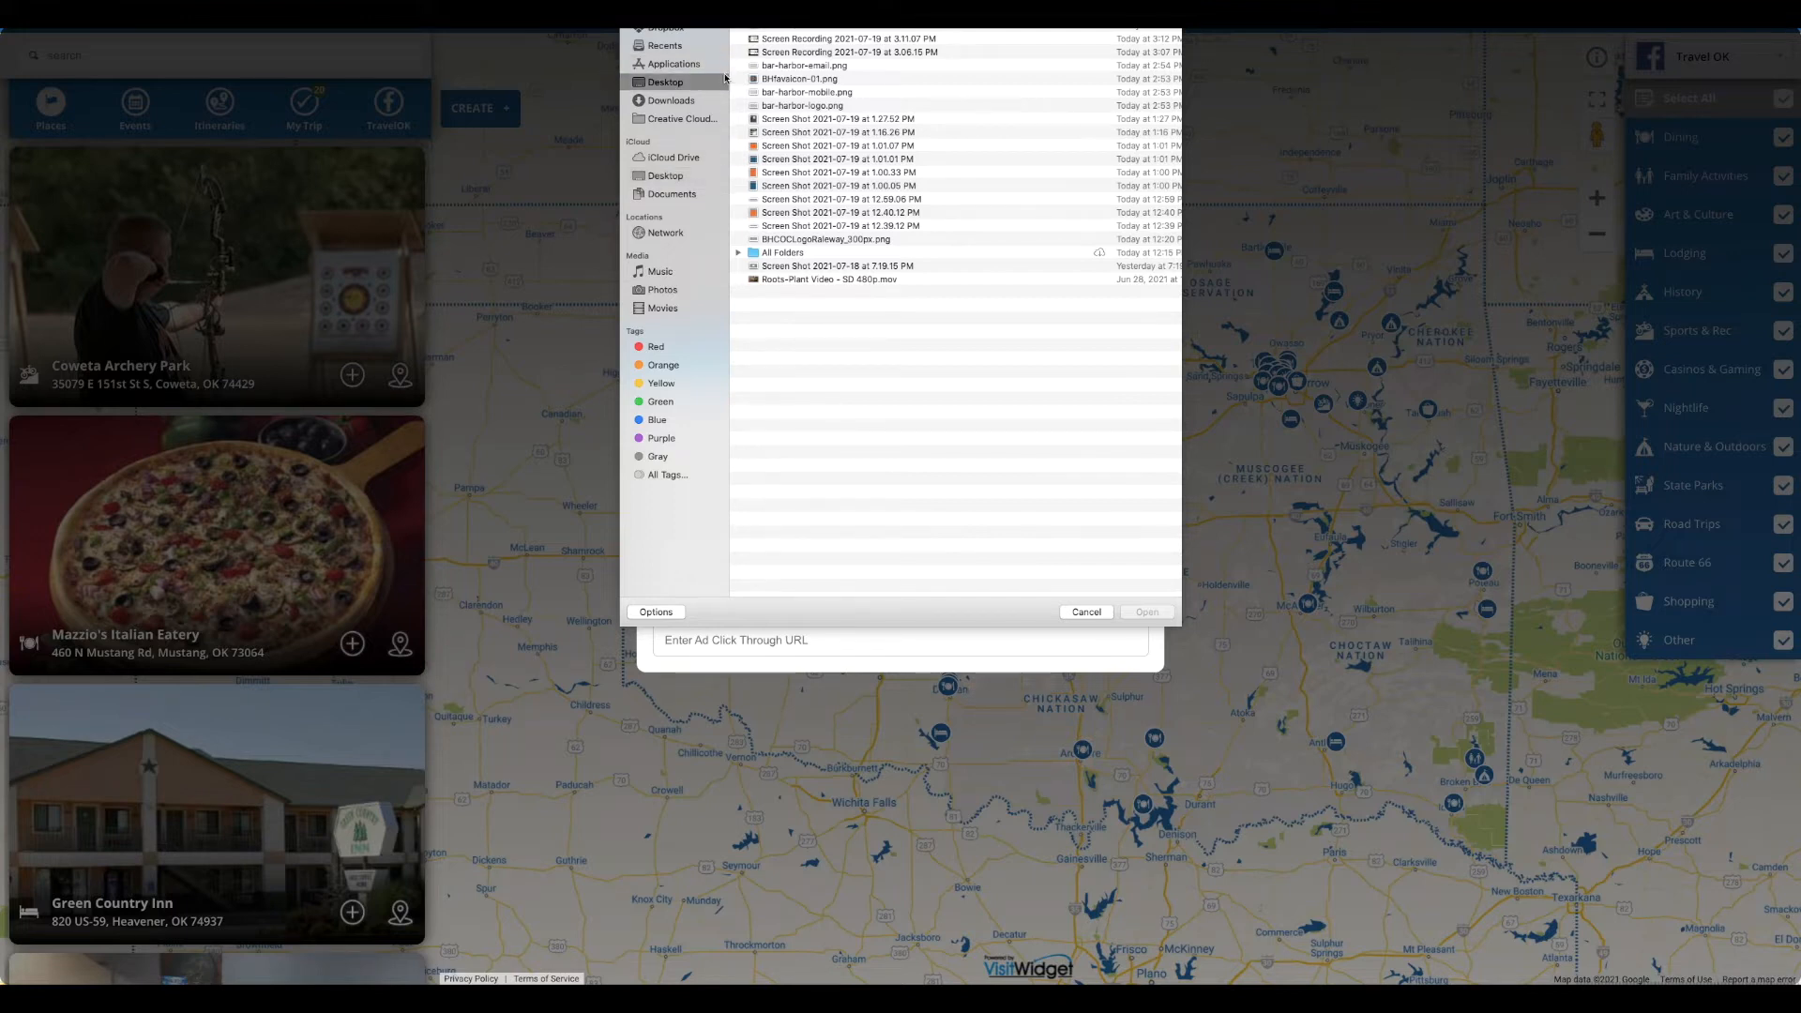
{"action": "left_click", "coordinate": [791, 29]}
{"action": "left_click", "coordinate": [1146, 615]}
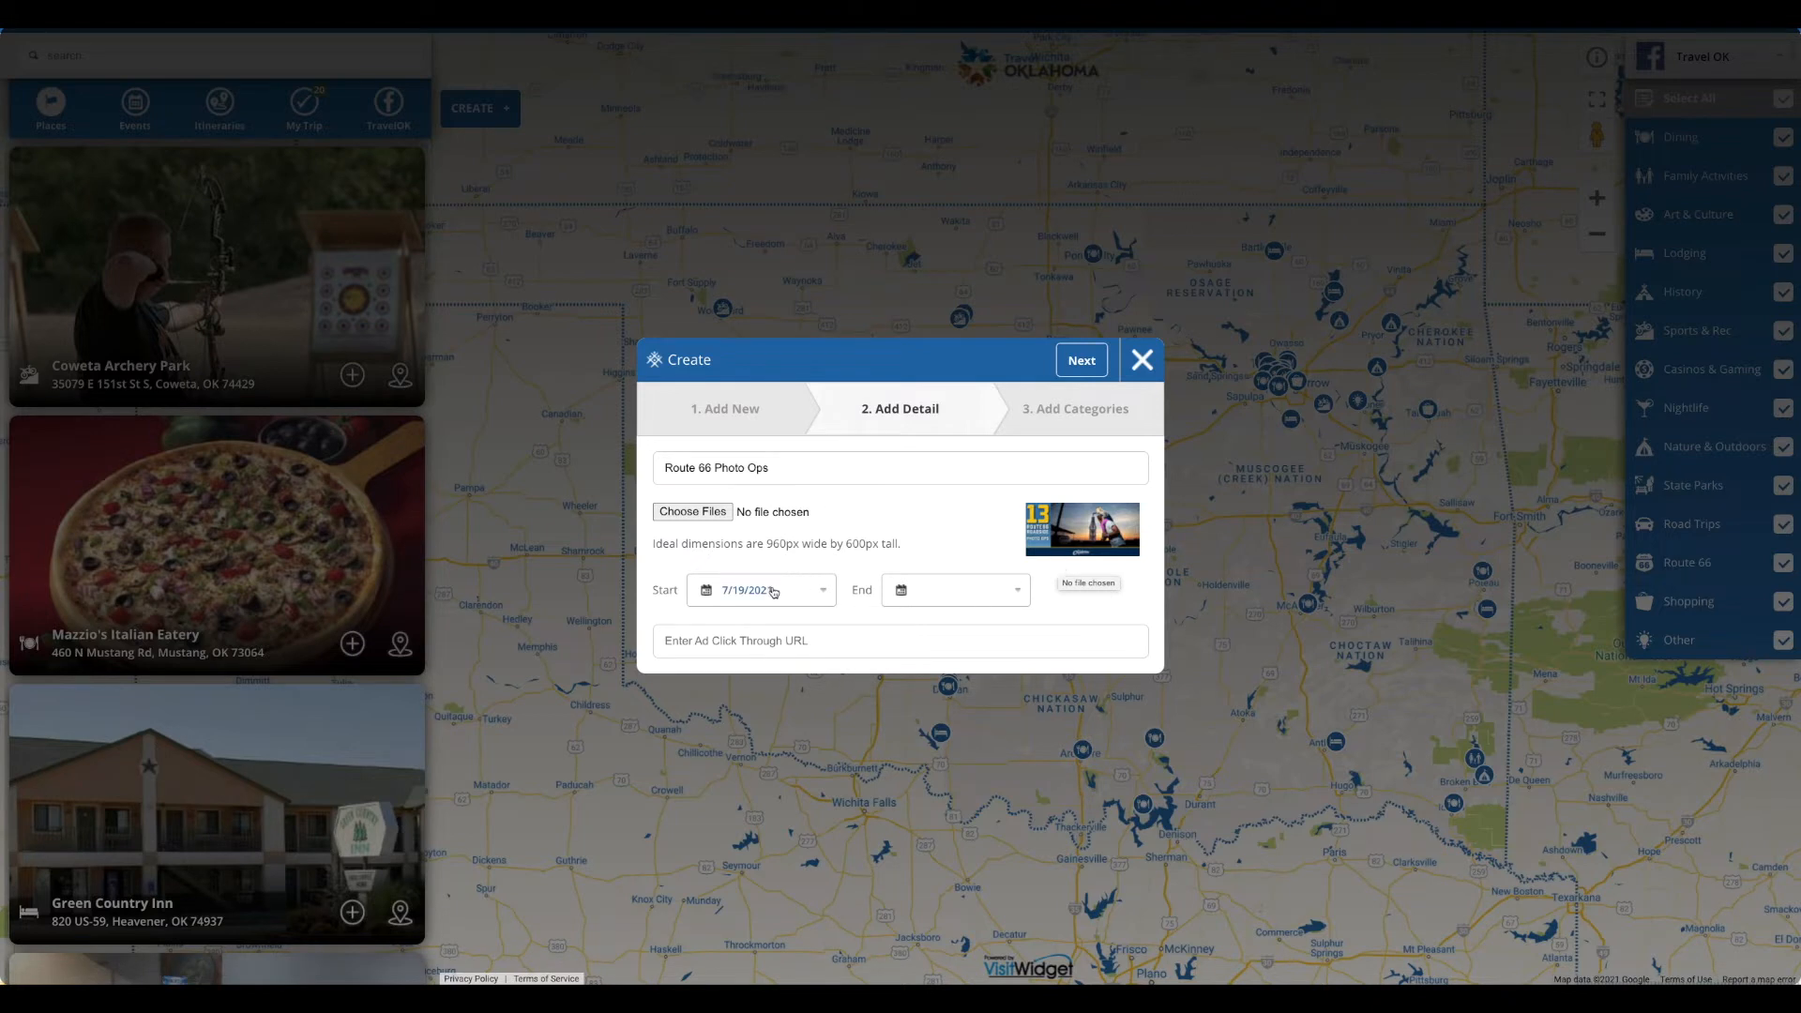
- Set the ad to run from 7/19/2021 to 7/31/2021
{"action": "left_click", "coordinate": [821, 594]}
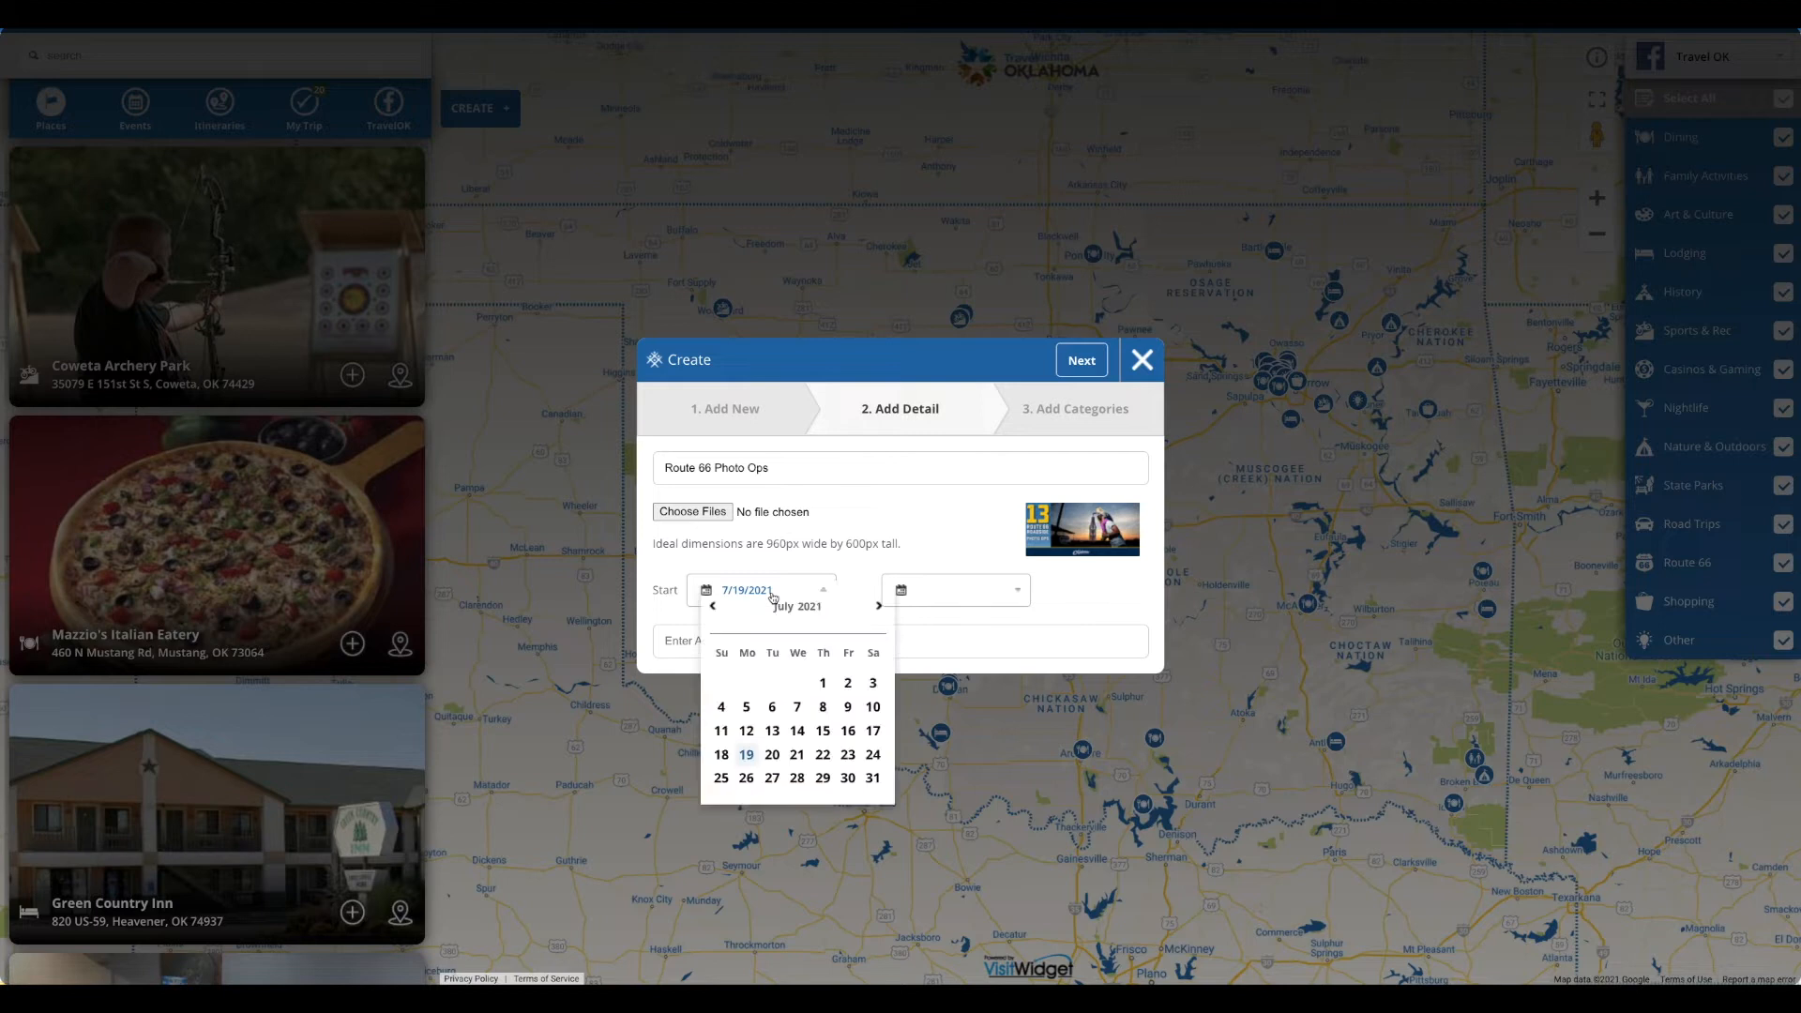
{"action": "left_click", "coordinate": [746, 755]}
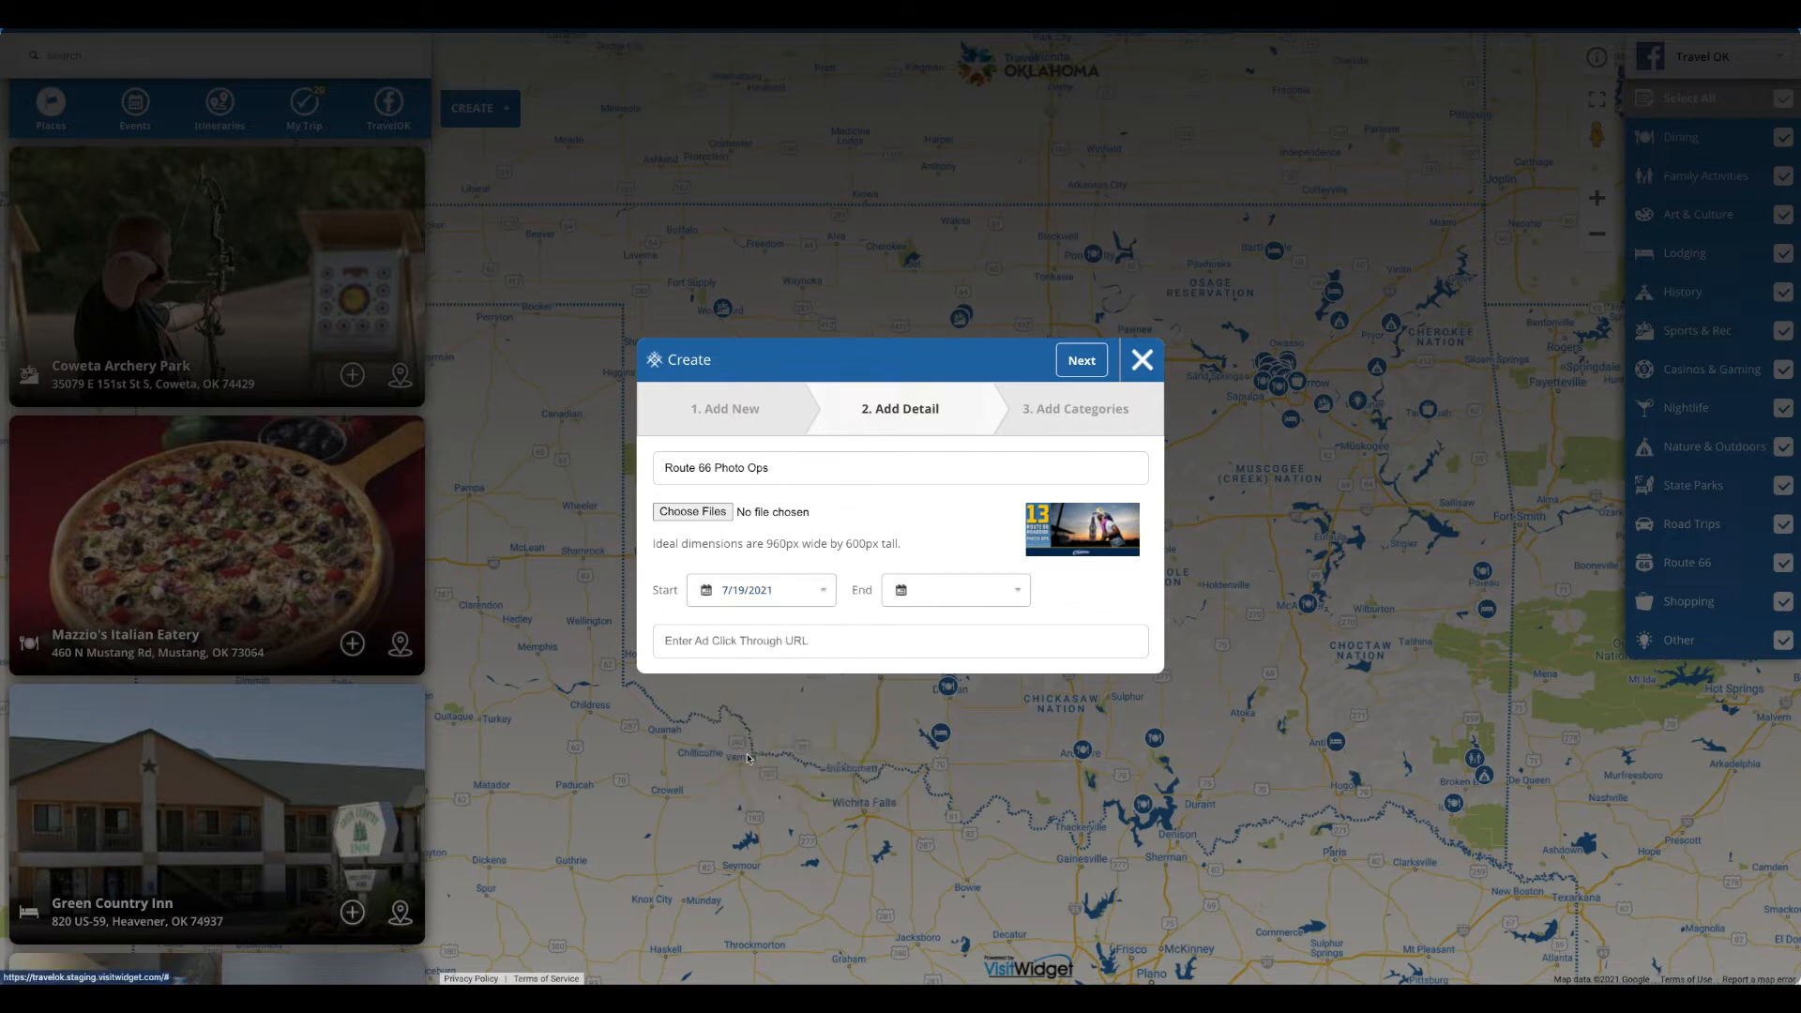
{"action": "left_click", "coordinate": [1010, 602]}
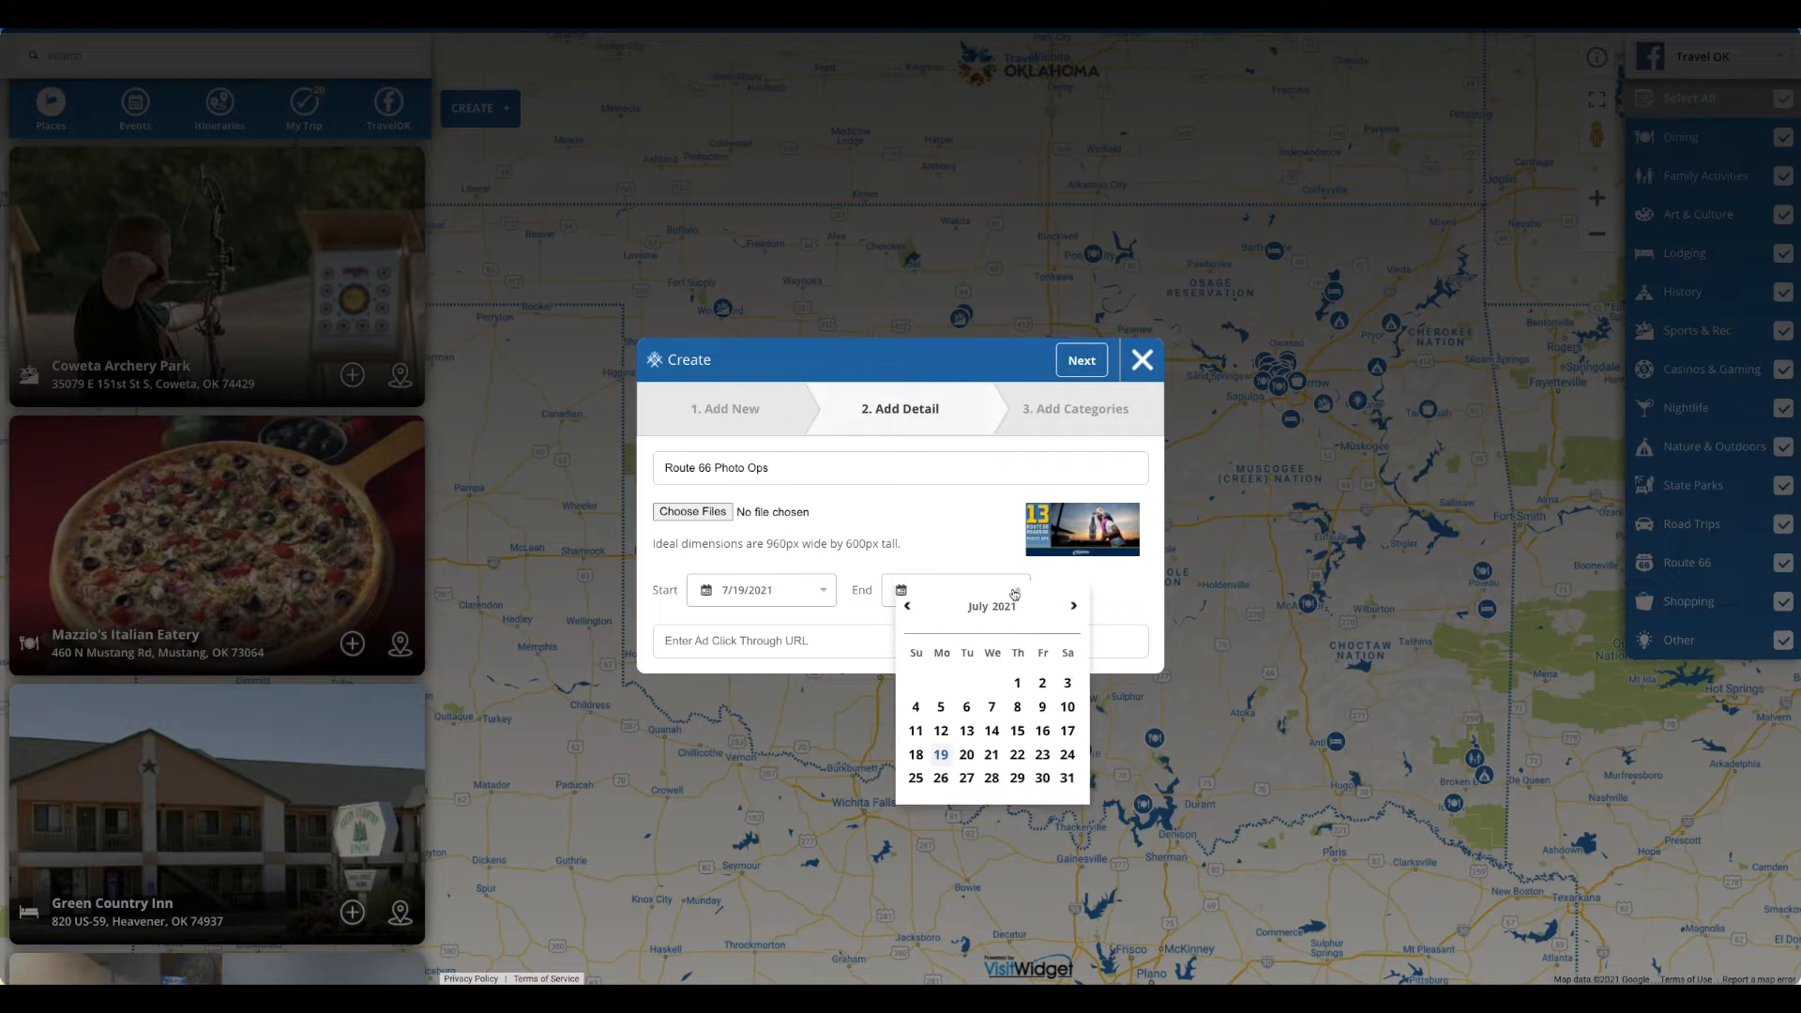
{"action": "left_click", "coordinate": [951, 572]}
{"action": "left_click", "coordinate": [977, 594]}
{"action": "left_click", "coordinate": [1067, 778]}
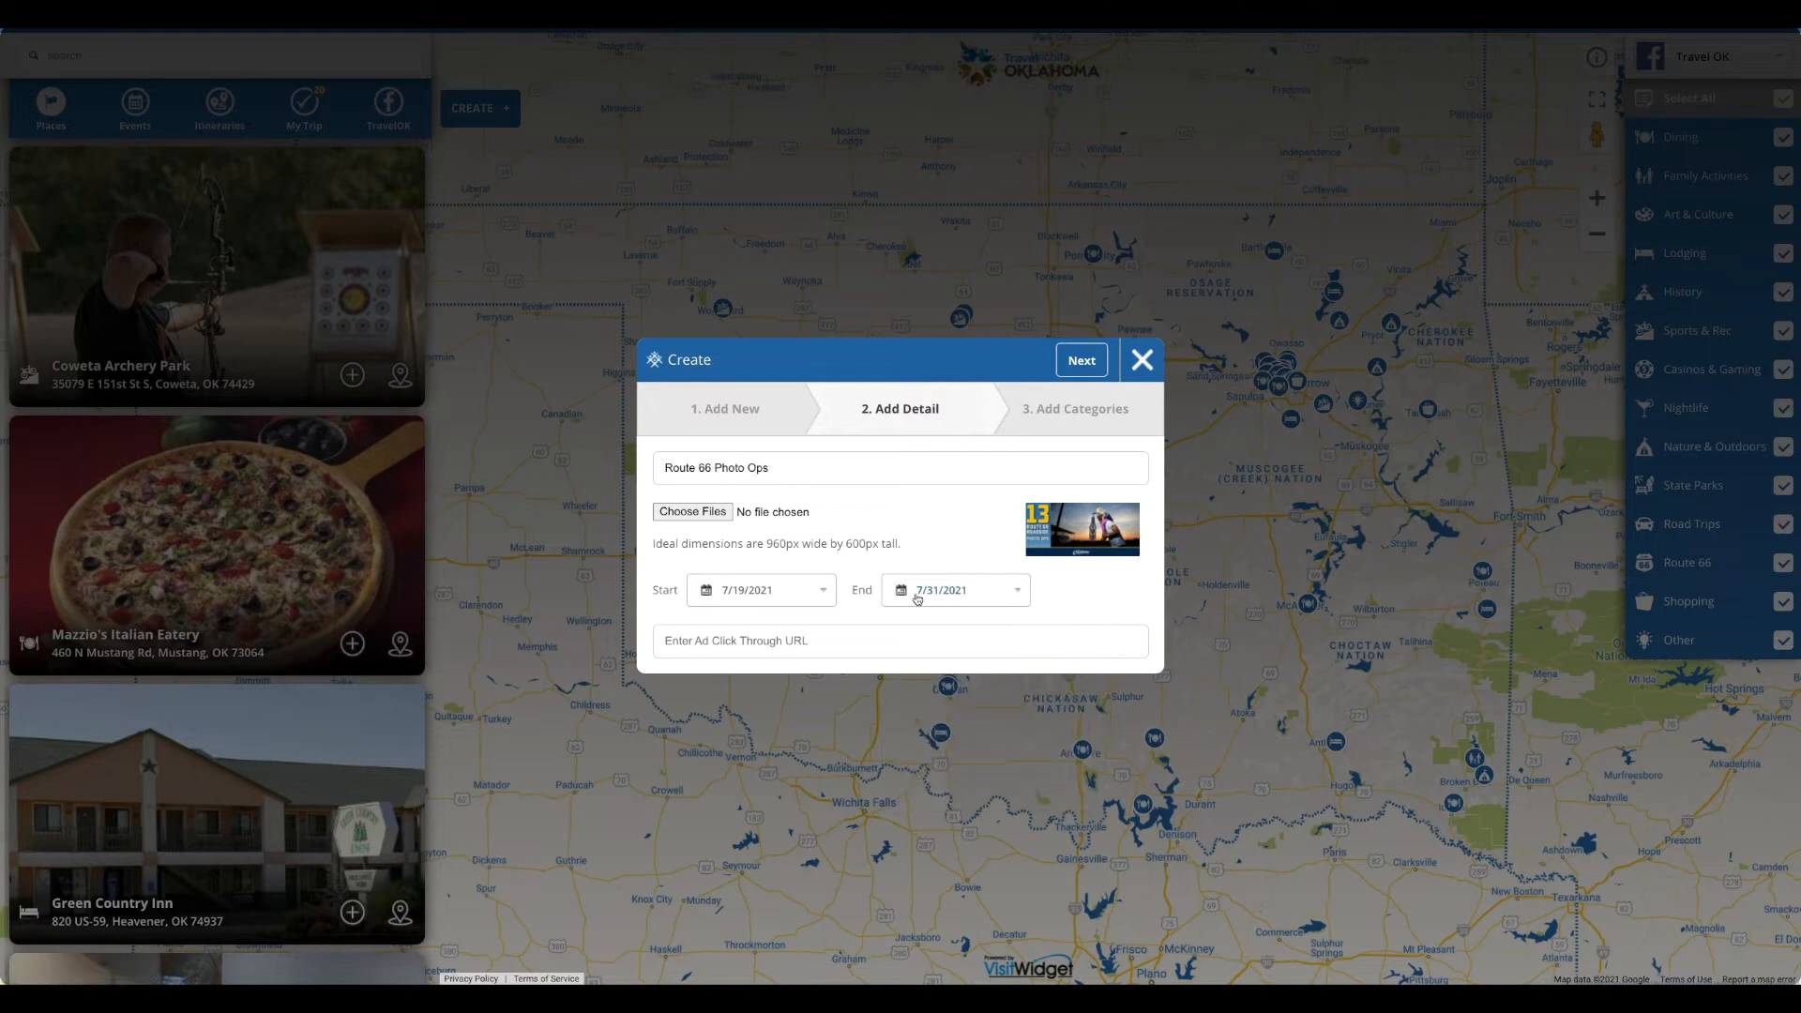
{"action": "left_click", "coordinate": [842, 642]}
{"action": "type", "text": "www.travelok.com"}
{"action": "left_click", "coordinate": [1077, 409]}
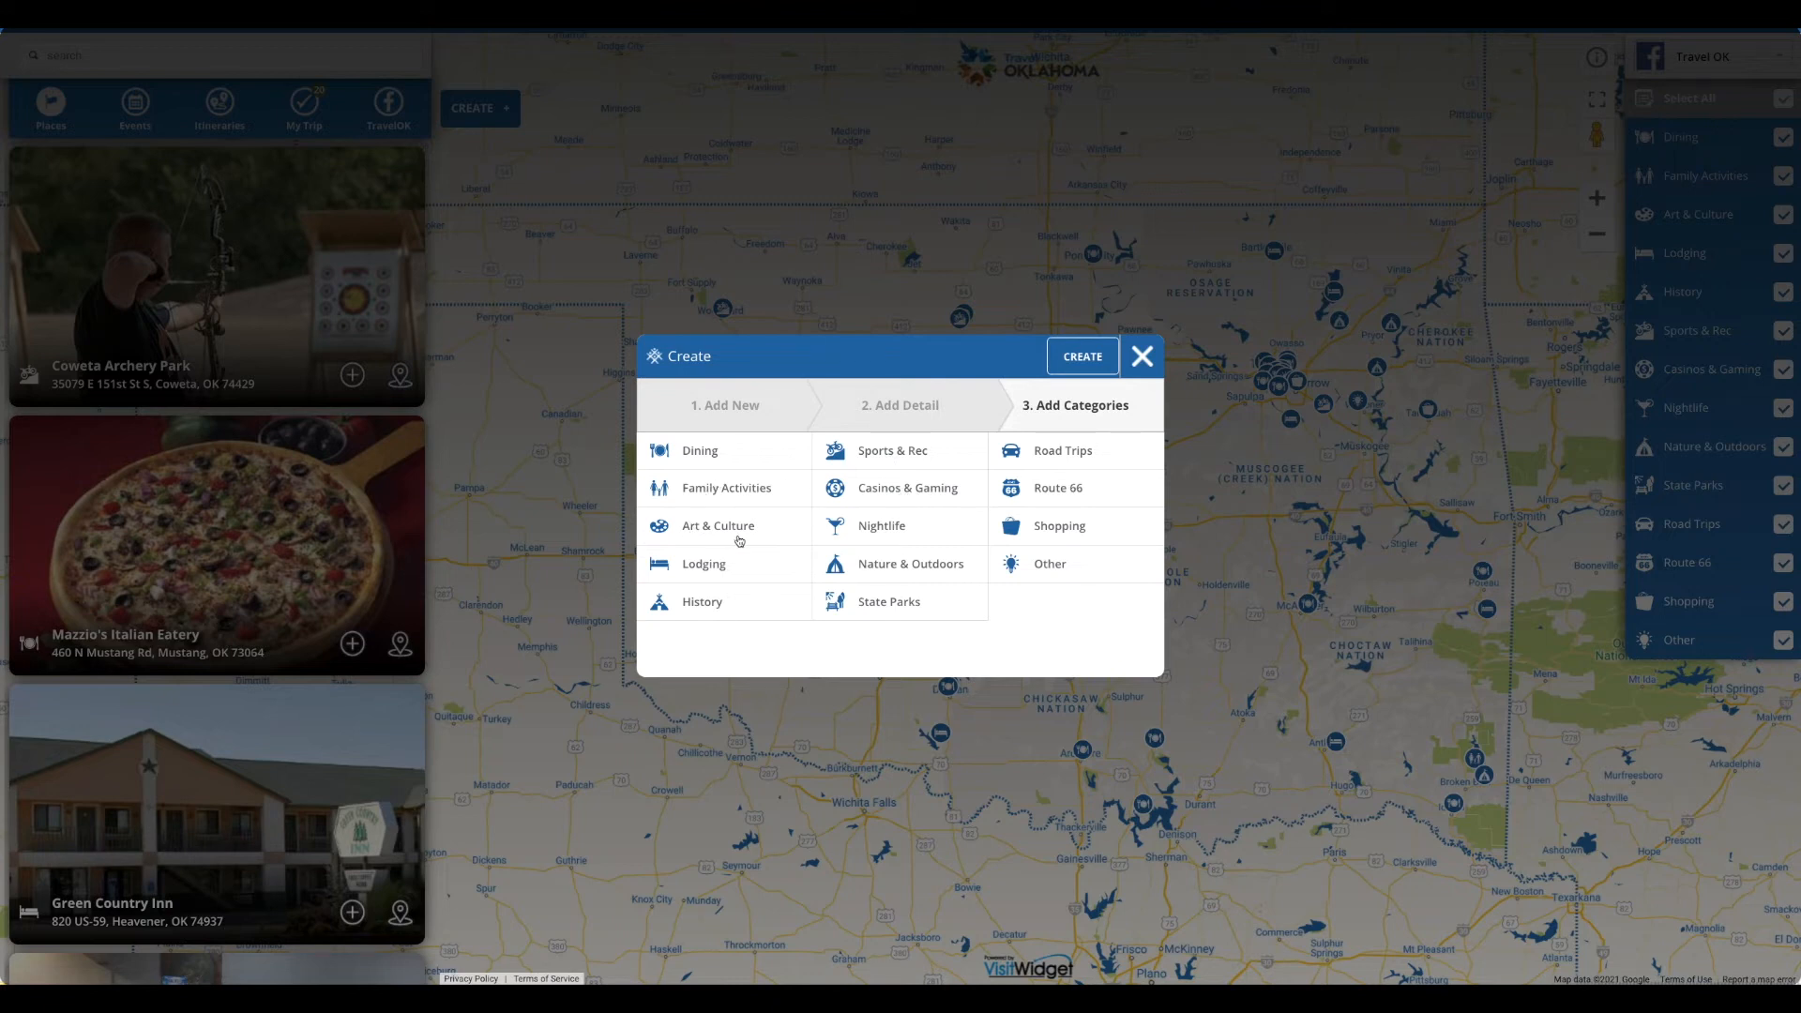
- Assign the ad to all available categories, from Dining through Other, and create it
{"action": "left_click", "coordinate": [716, 452]}
{"action": "left_click", "coordinate": [720, 488]}
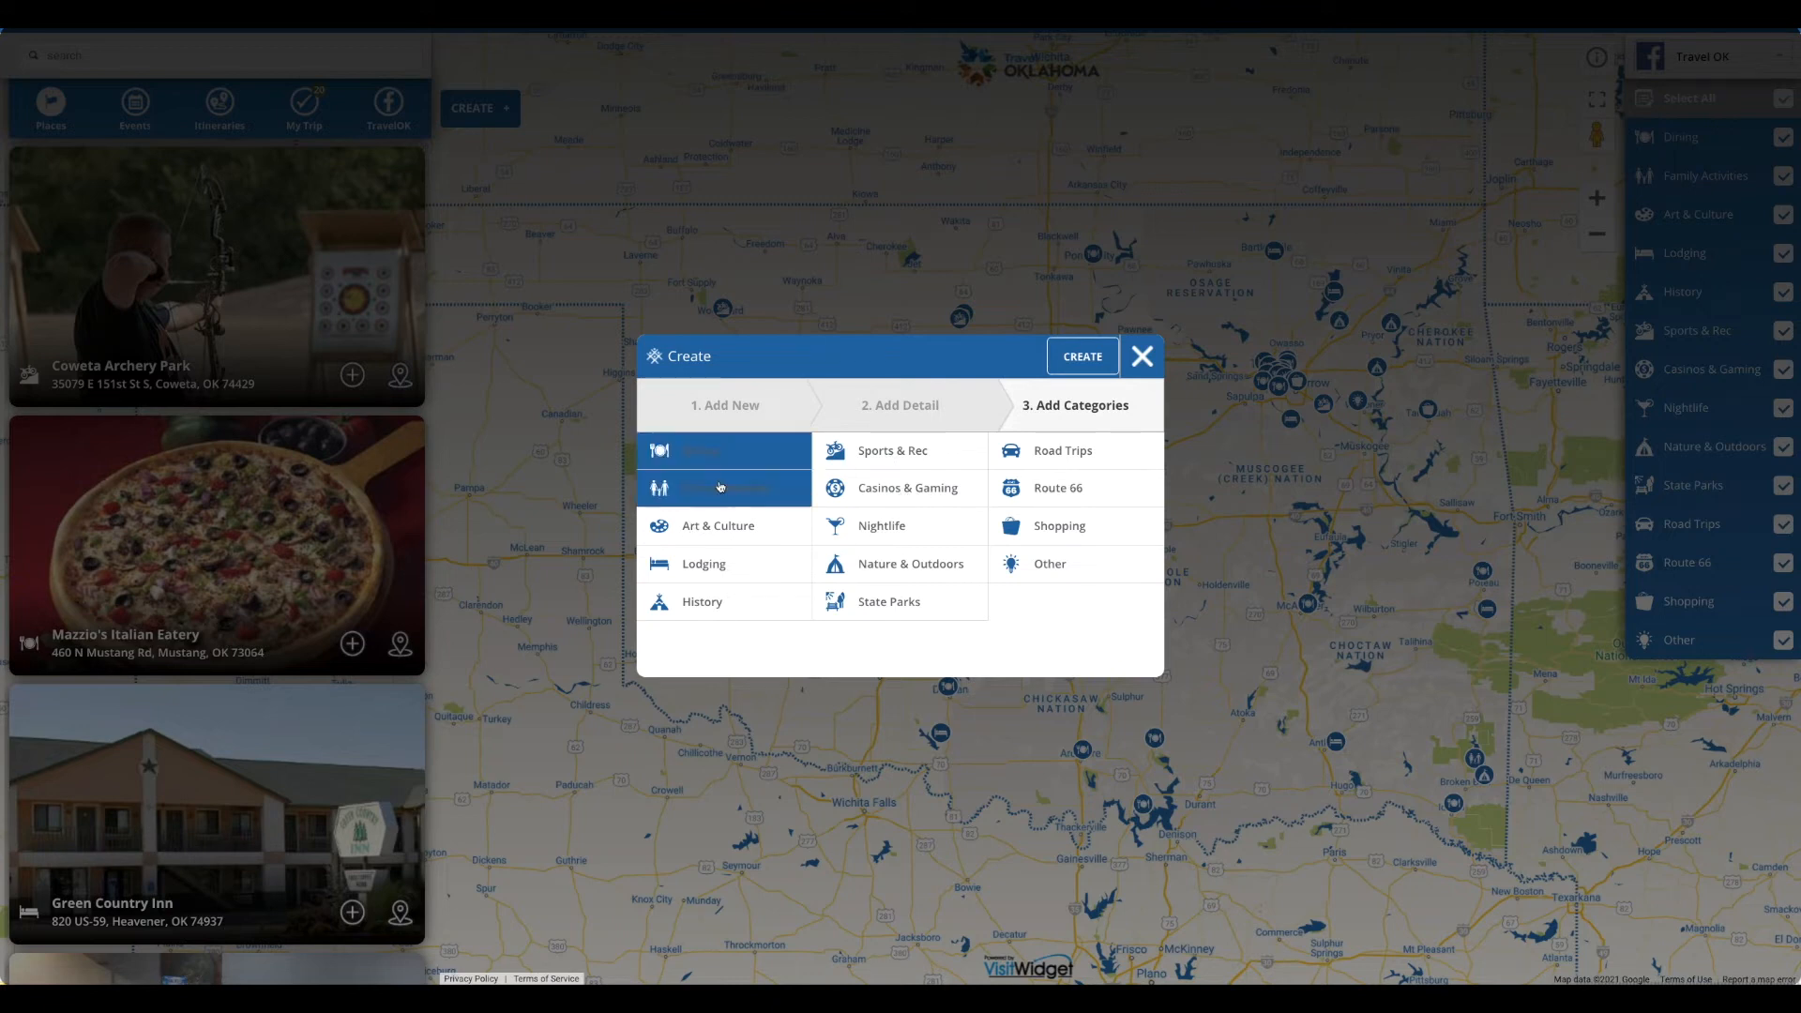
{"action": "left_click", "coordinate": [723, 523]}
{"action": "left_click", "coordinate": [728, 571]}
{"action": "left_click", "coordinate": [728, 601]}
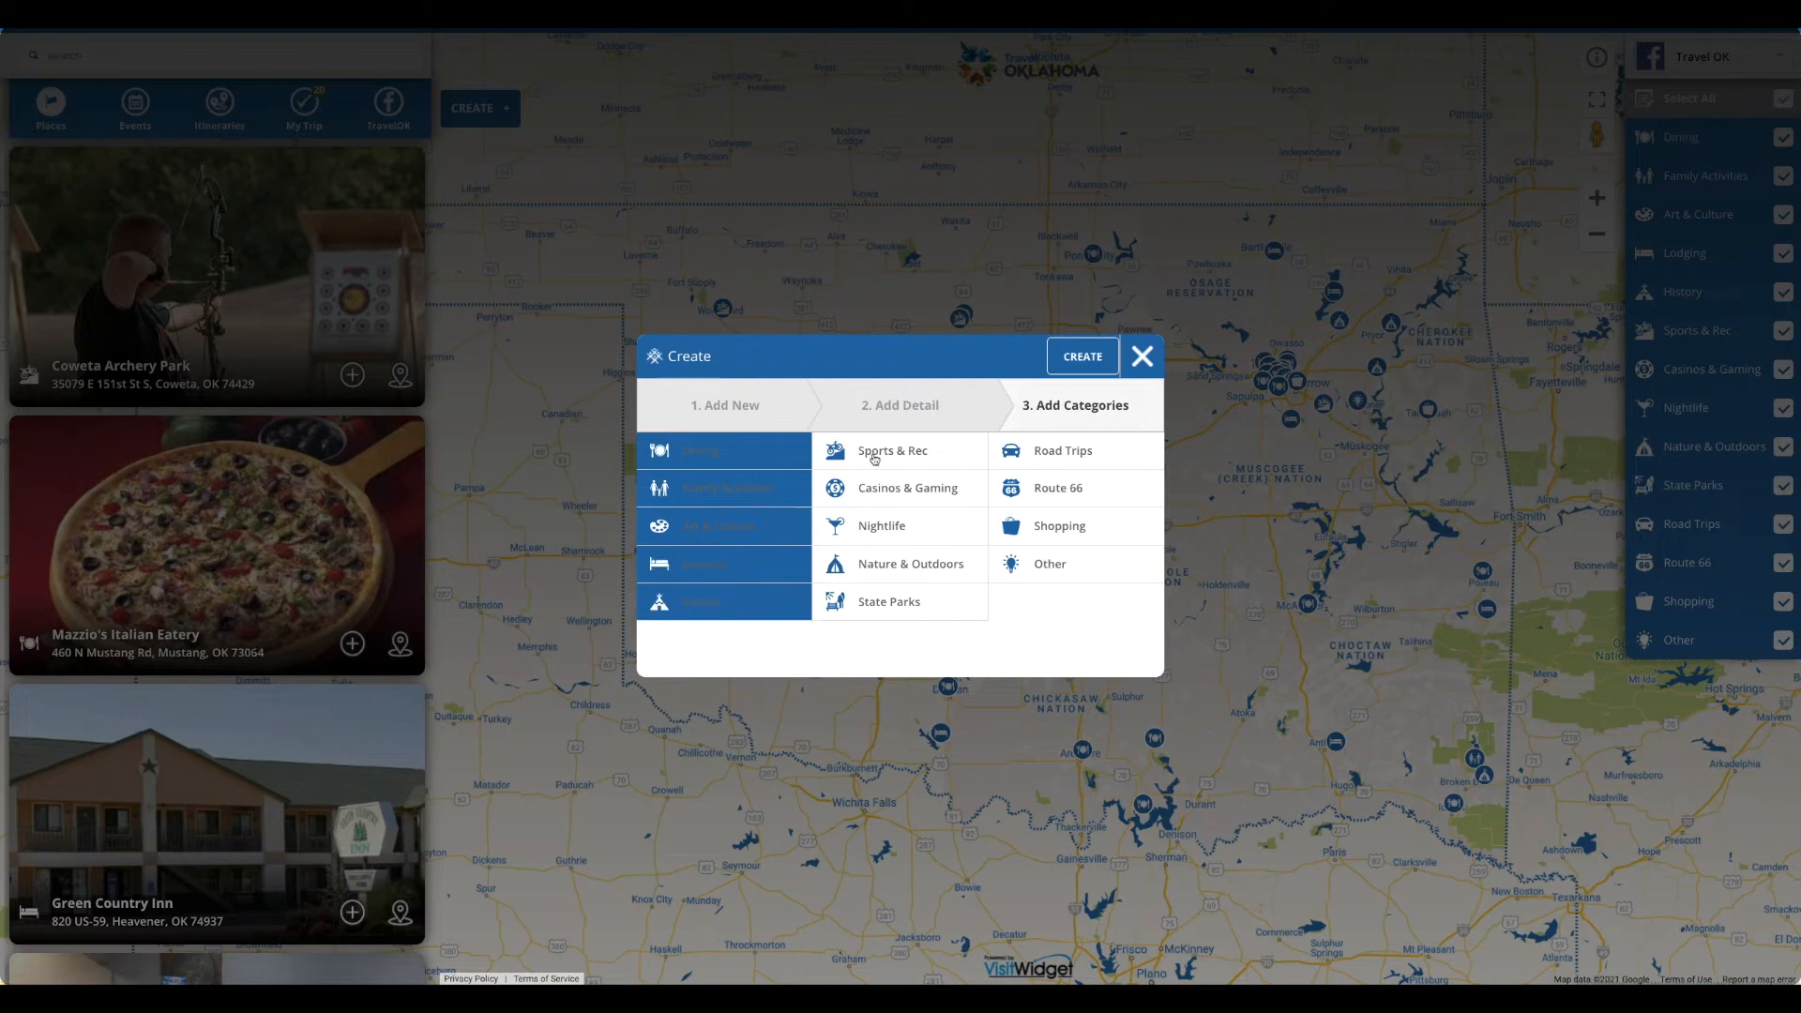
{"action": "left_click", "coordinate": [873, 459]}
{"action": "left_click", "coordinate": [884, 496]}
{"action": "left_click", "coordinate": [887, 530]}
{"action": "left_click", "coordinate": [889, 567]}
{"action": "left_click", "coordinate": [889, 601]}
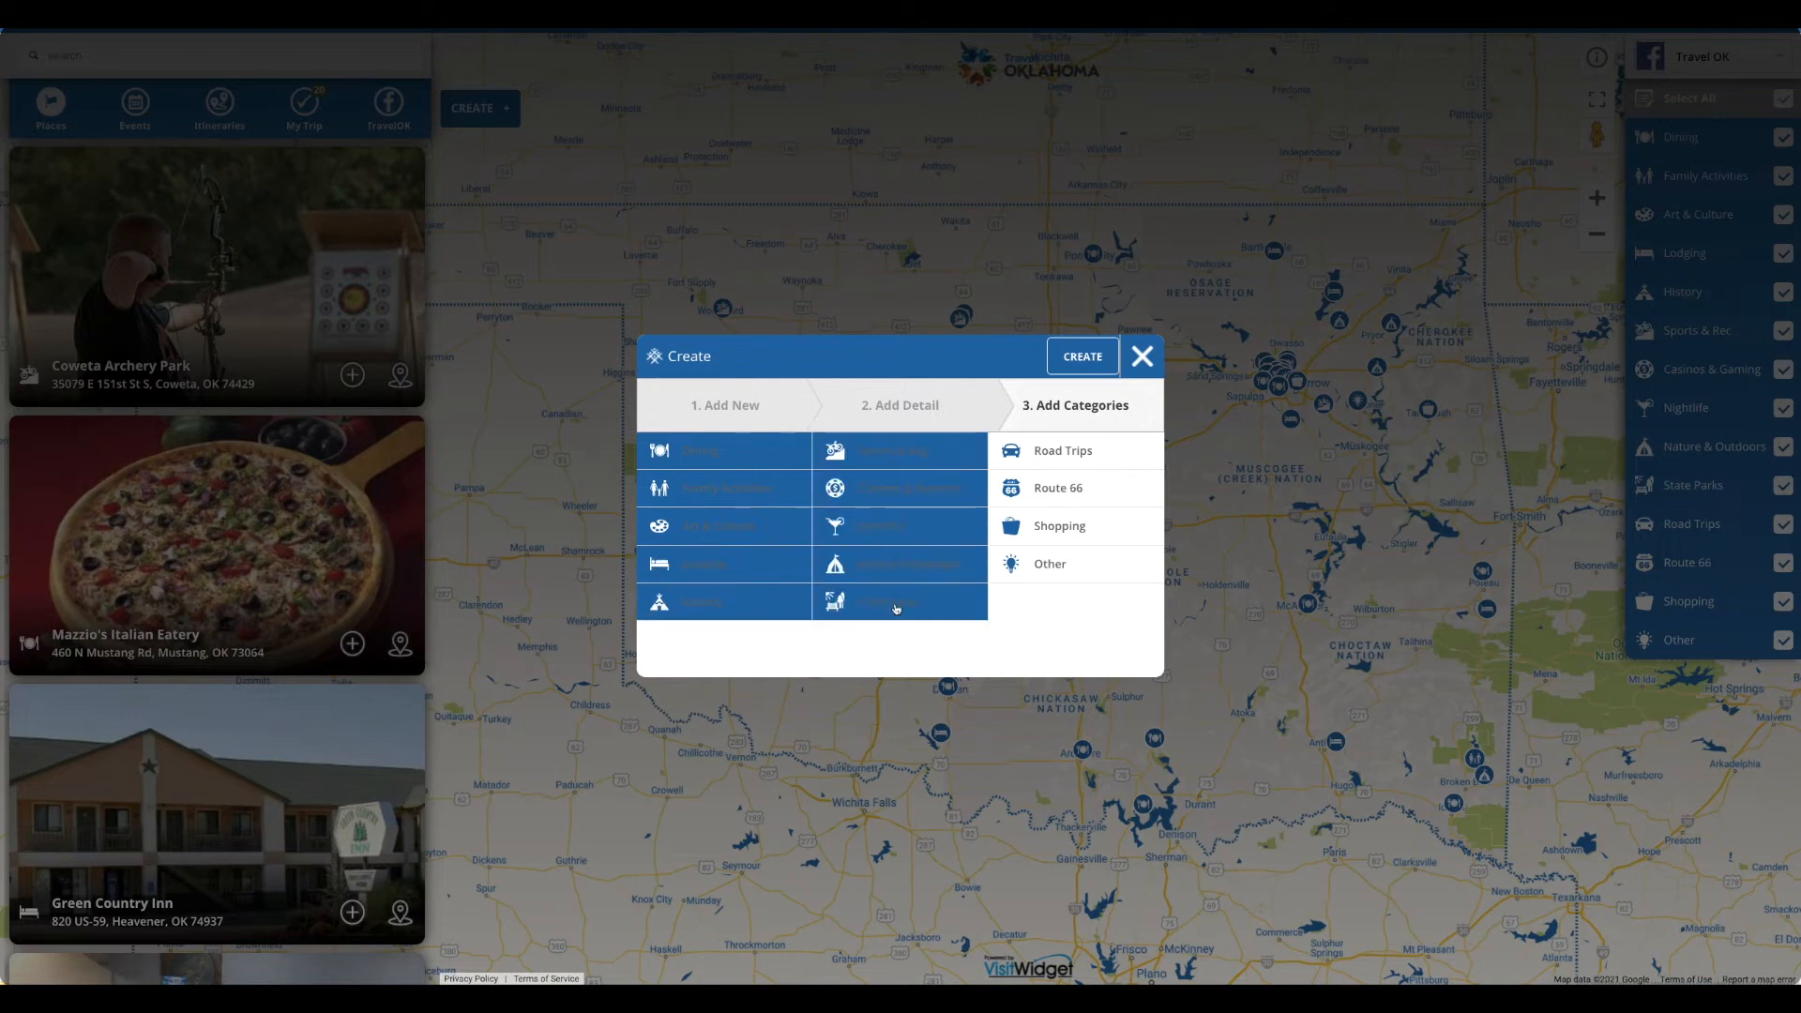
{"action": "left_click", "coordinate": [1048, 447]}
{"action": "left_click", "coordinate": [1051, 483]}
{"action": "left_click", "coordinate": [1060, 528]}
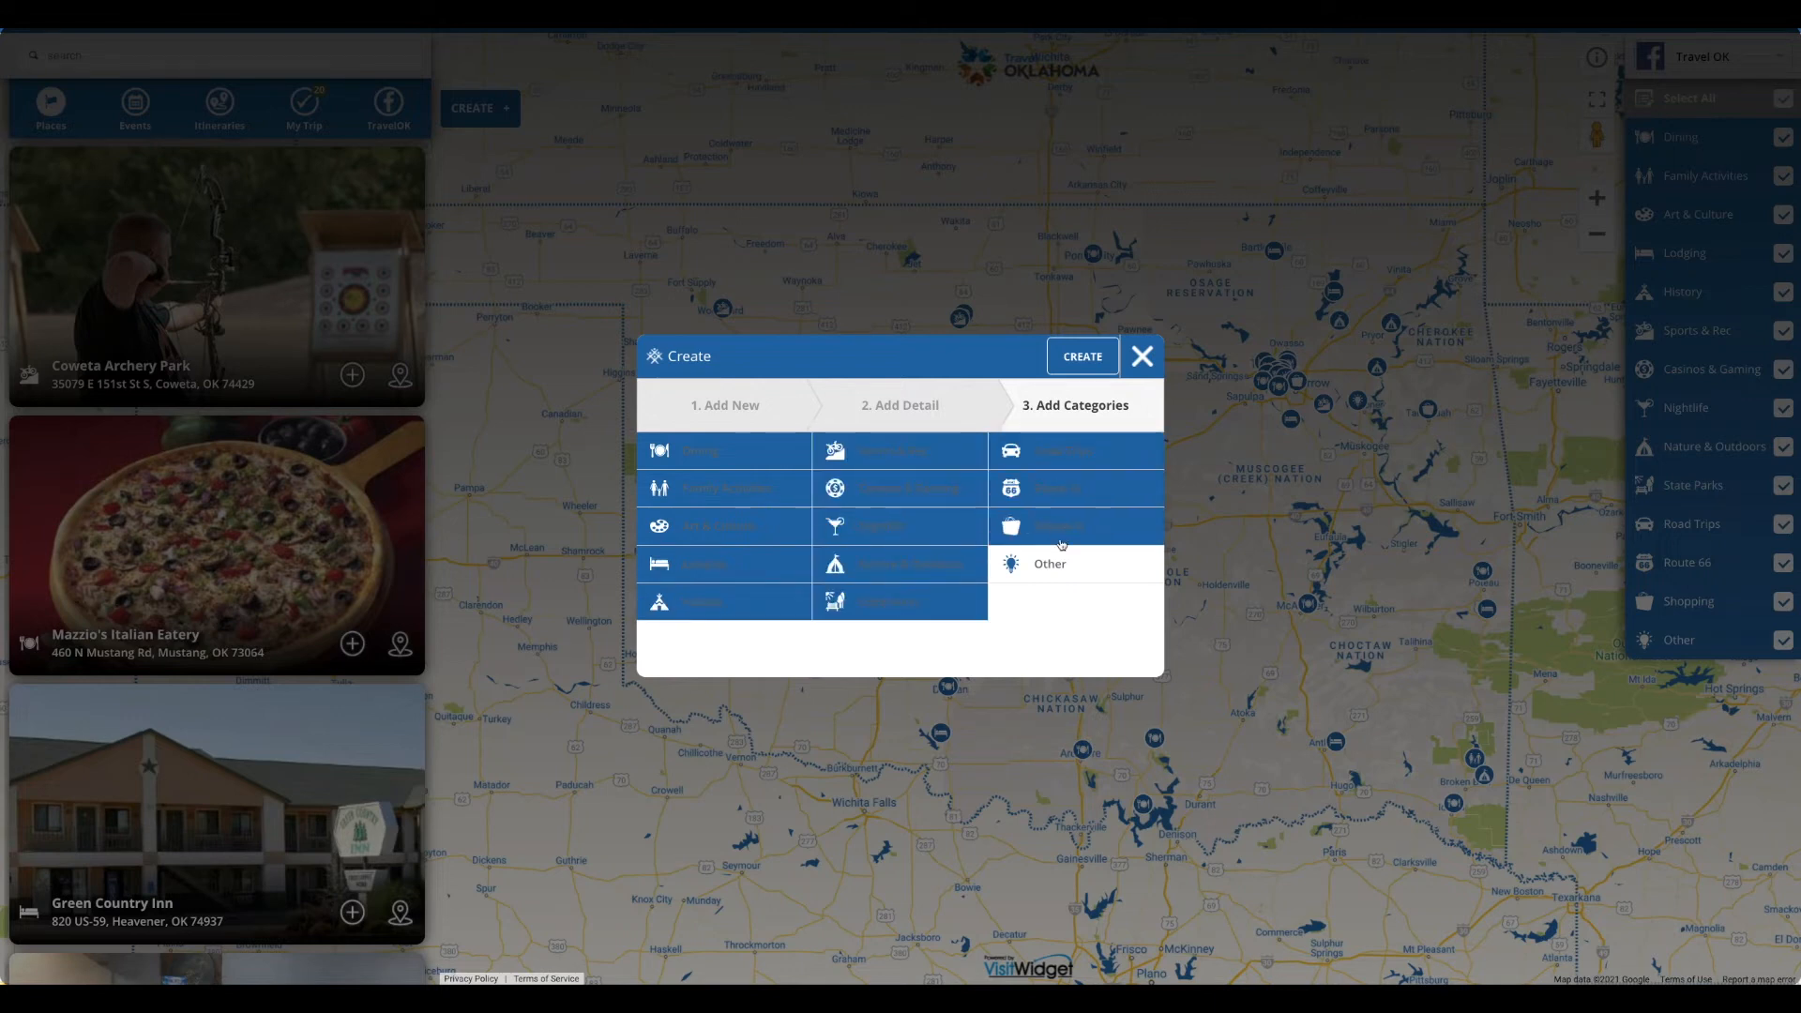
{"action": "left_click", "coordinate": [1060, 561]}
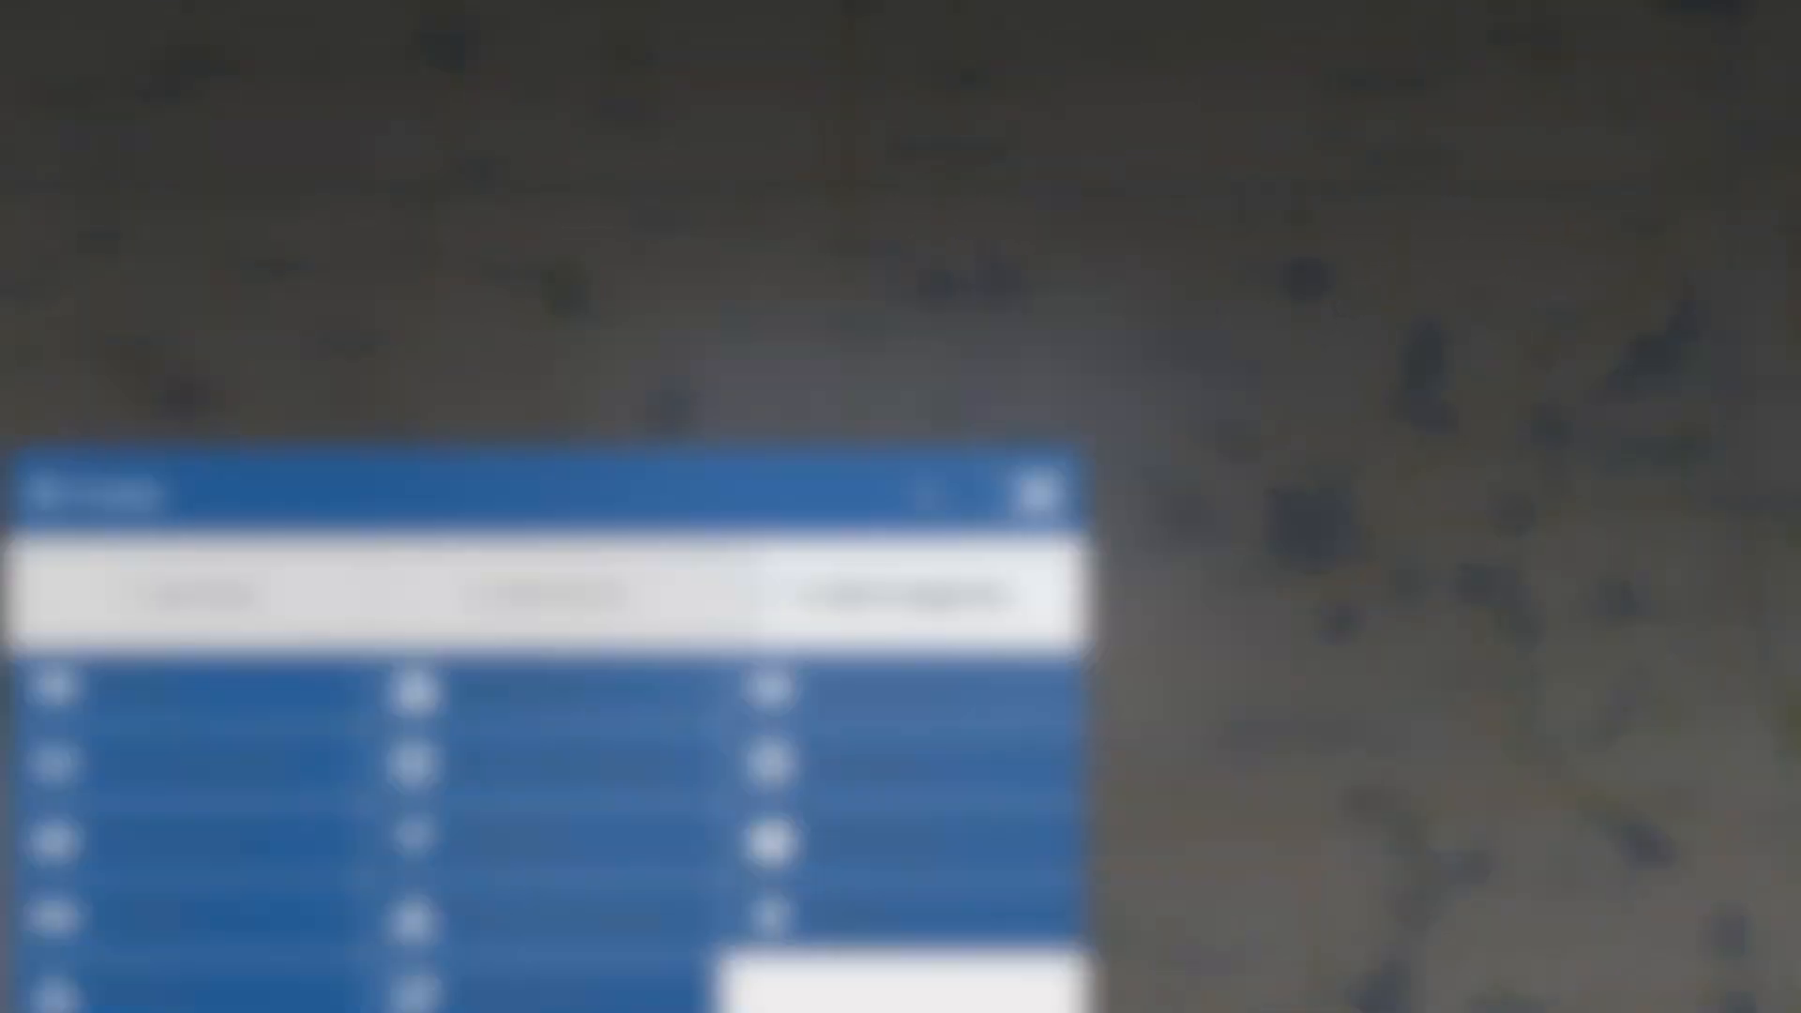
{"action": "left_click", "coordinate": [961, 481]}
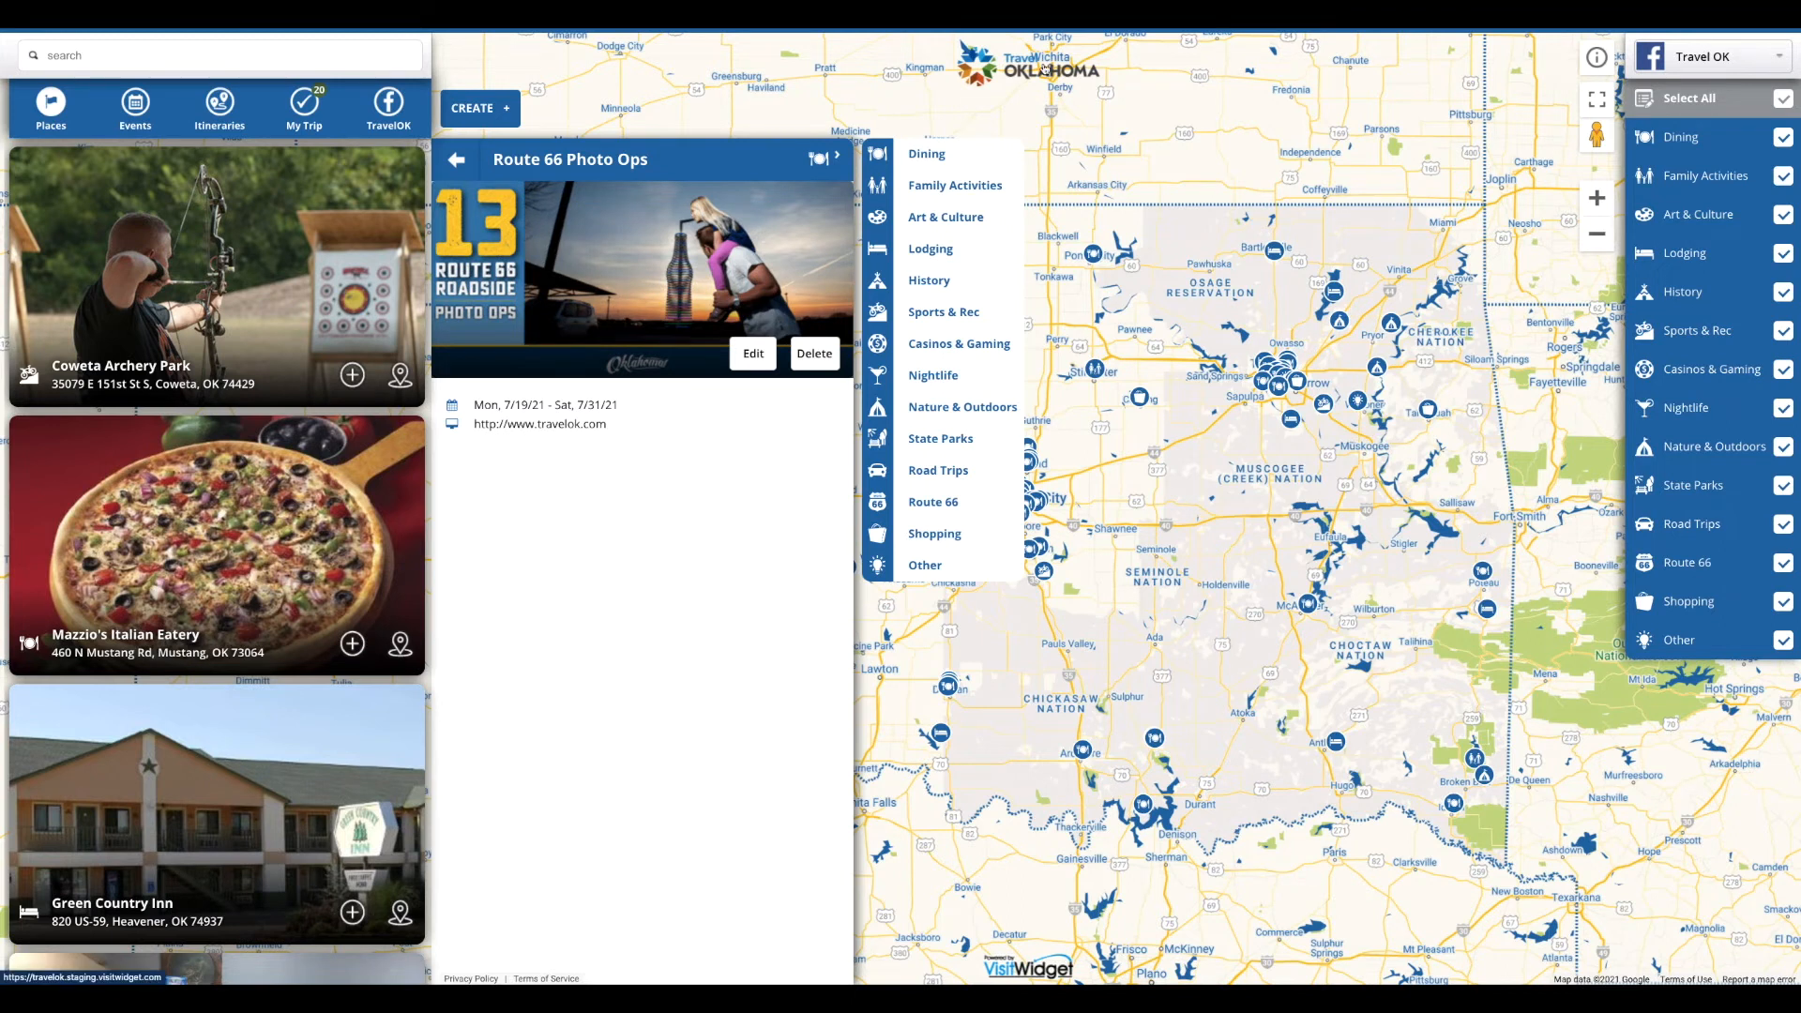
- Return to the main map and look through the places list for the Route 66 photo ops banner
{"action": "left_click", "coordinate": [1044, 67]}
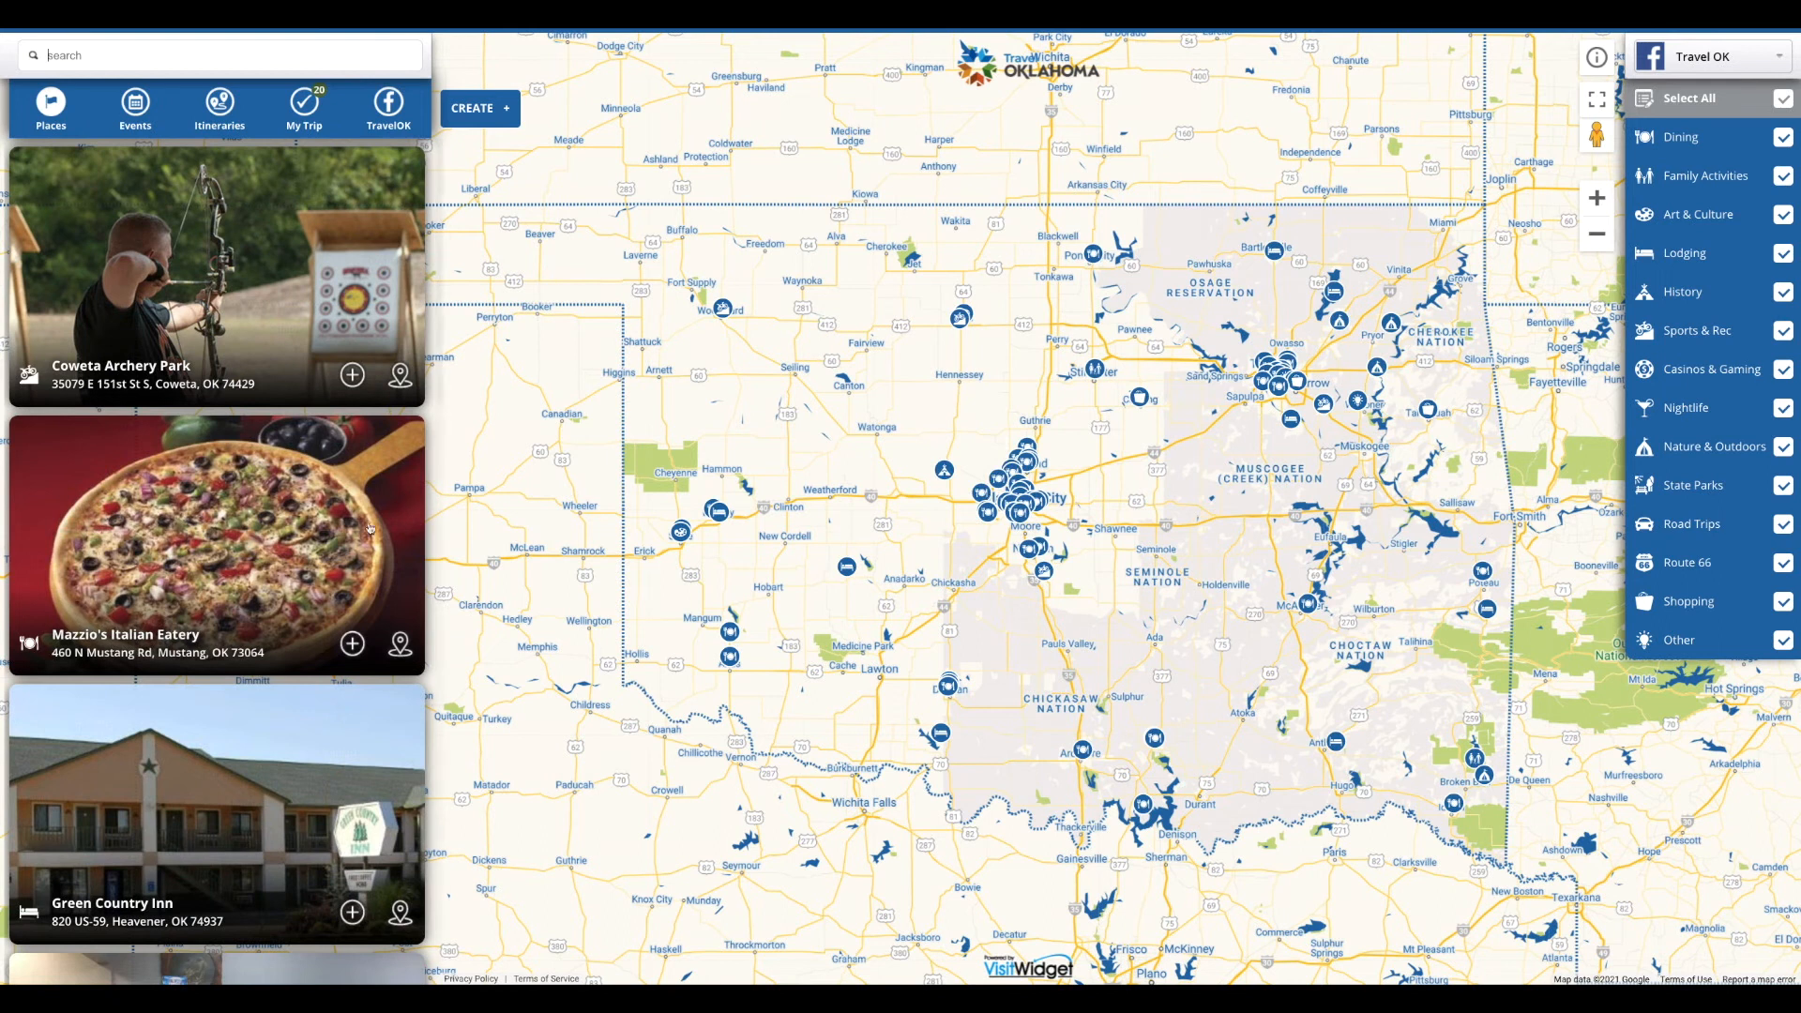
{"action": "scroll", "coordinate": [375, 525], "scroll_direction": "down", "scroll_amount": 1}
{"action": "scroll", "coordinate": [347, 553], "scroll_direction": "down", "scroll_amount": 2}
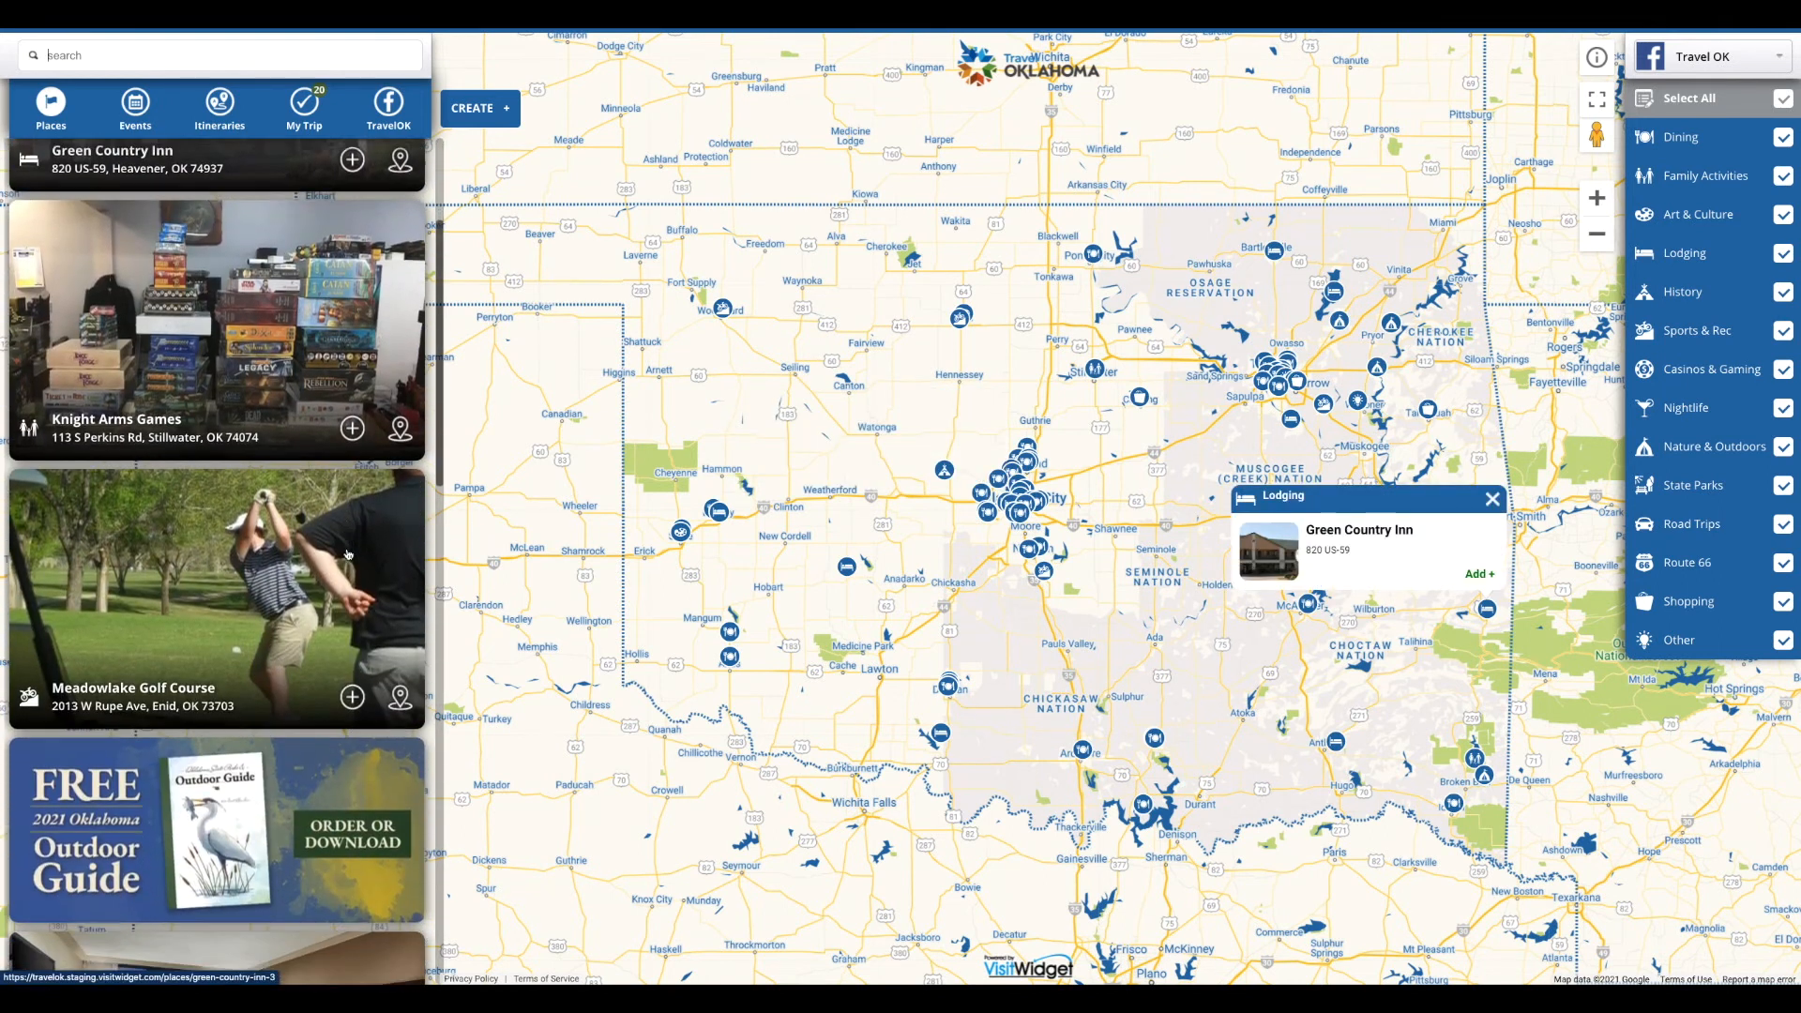
{"action": "scroll", "coordinate": [347, 554], "scroll_direction": "down", "scroll_amount": 5}
{"action": "scroll", "coordinate": [347, 554], "scroll_direction": "down", "scroll_amount": 10}
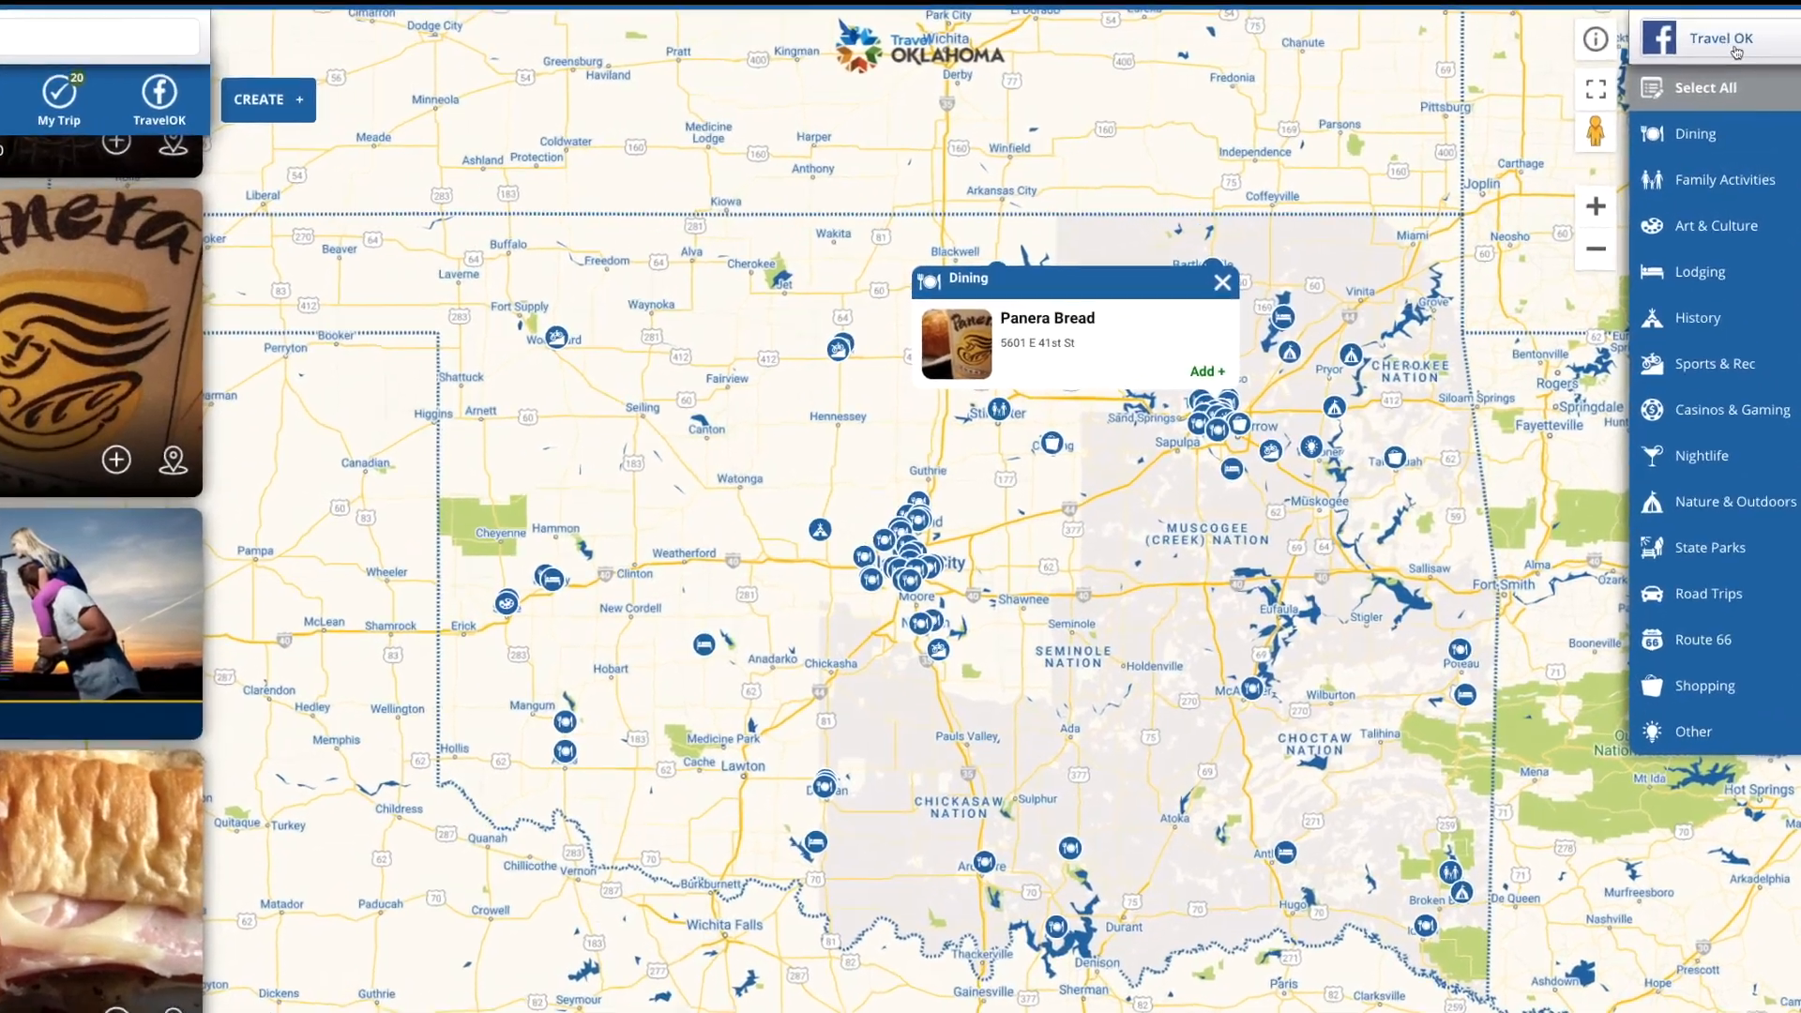
- Browse the account's list of ads and open the details of the 13 Route 66 Roadside Photo Ops ad
{"action": "left_click", "coordinate": [1702, 57]}
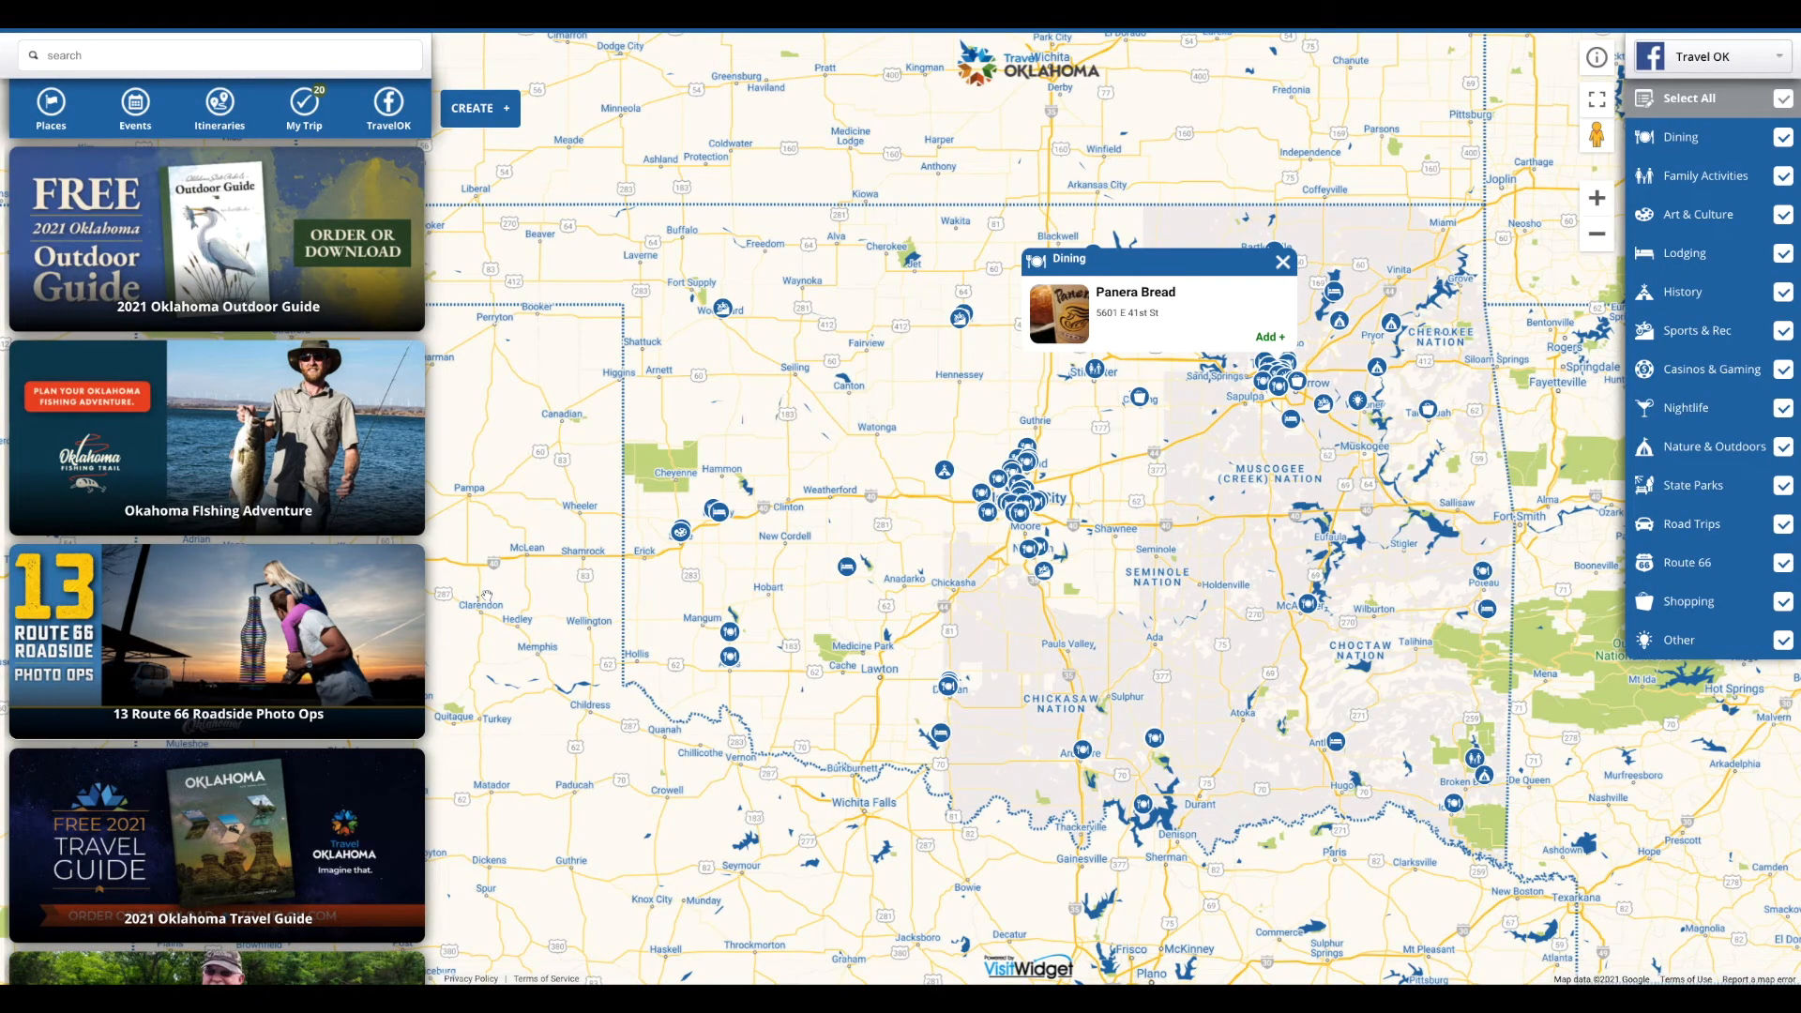
{"action": "scroll", "coordinate": [313, 300], "scroll_direction": "down", "scroll_amount": 2}
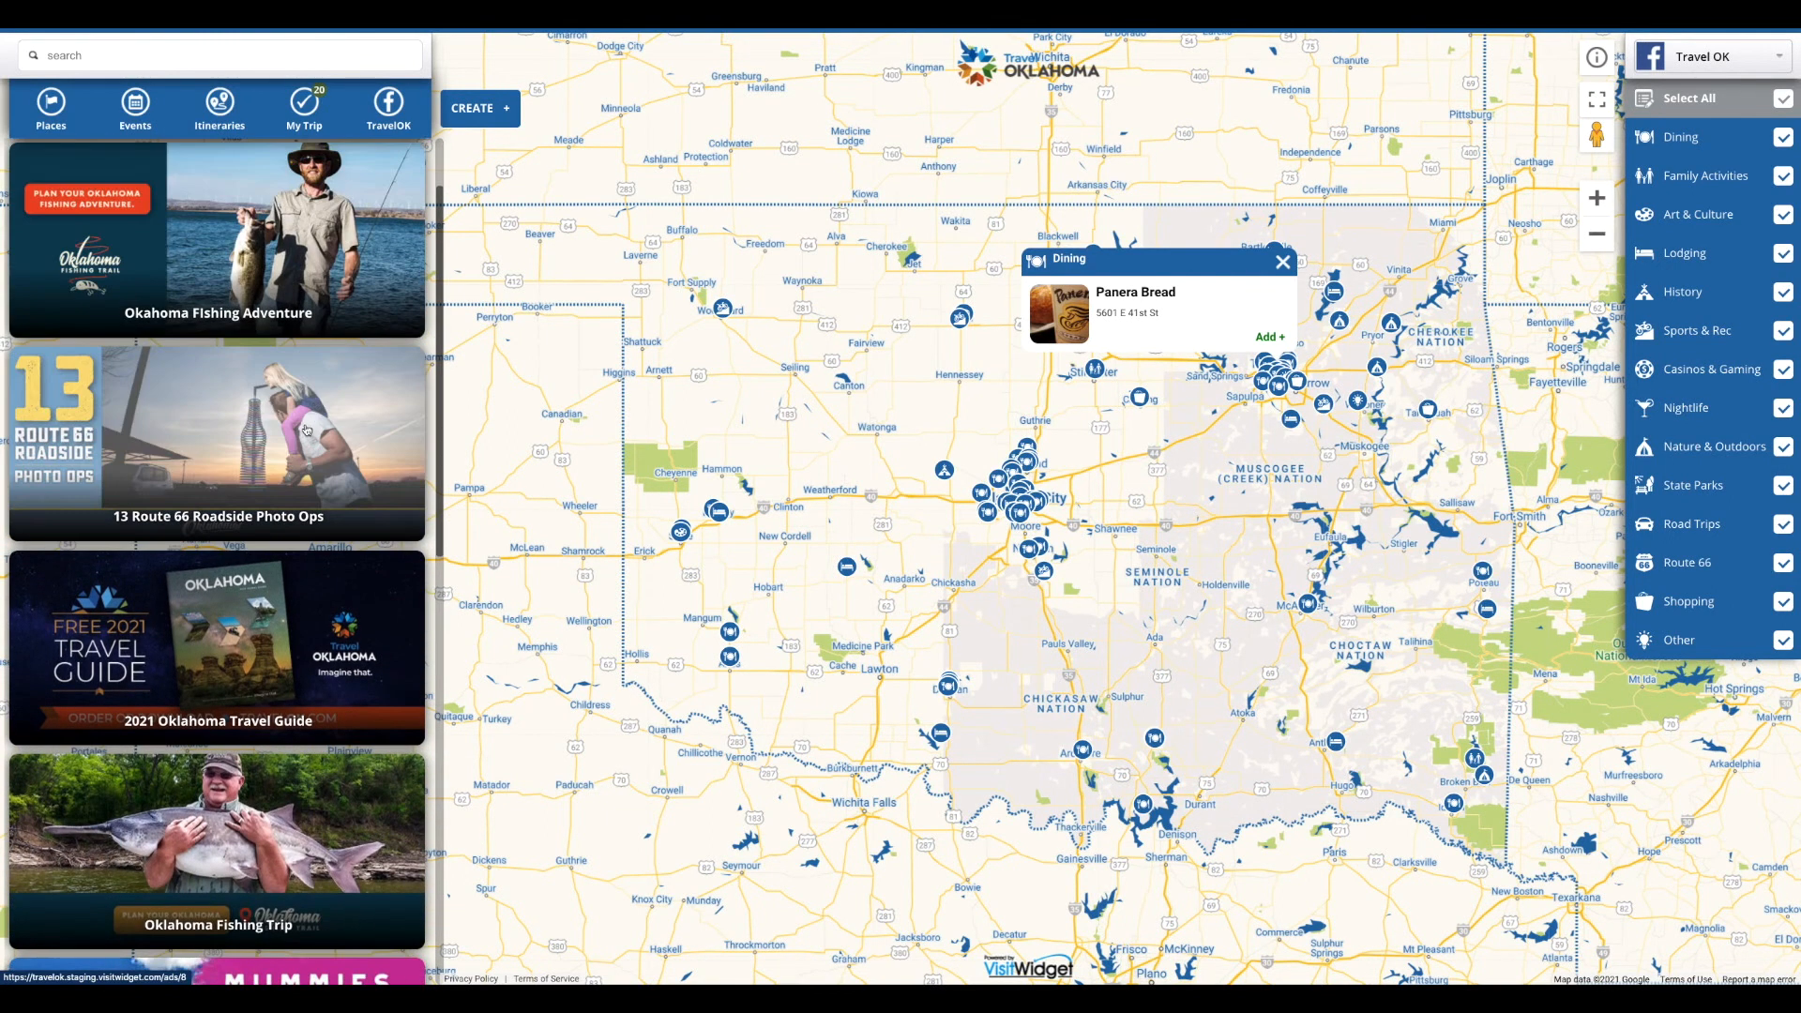
{"action": "scroll", "coordinate": [306, 429], "scroll_direction": "down", "scroll_amount": 7}
{"action": "left_click_drag", "start_coordinate": [261, 694], "coordinate": [236, 287]}
{"action": "left_click_drag", "start_coordinate": [237, 455], "coordinate": [236, 252]}
{"action": "left_click_drag", "start_coordinate": [225, 668], "coordinate": [215, 436]}
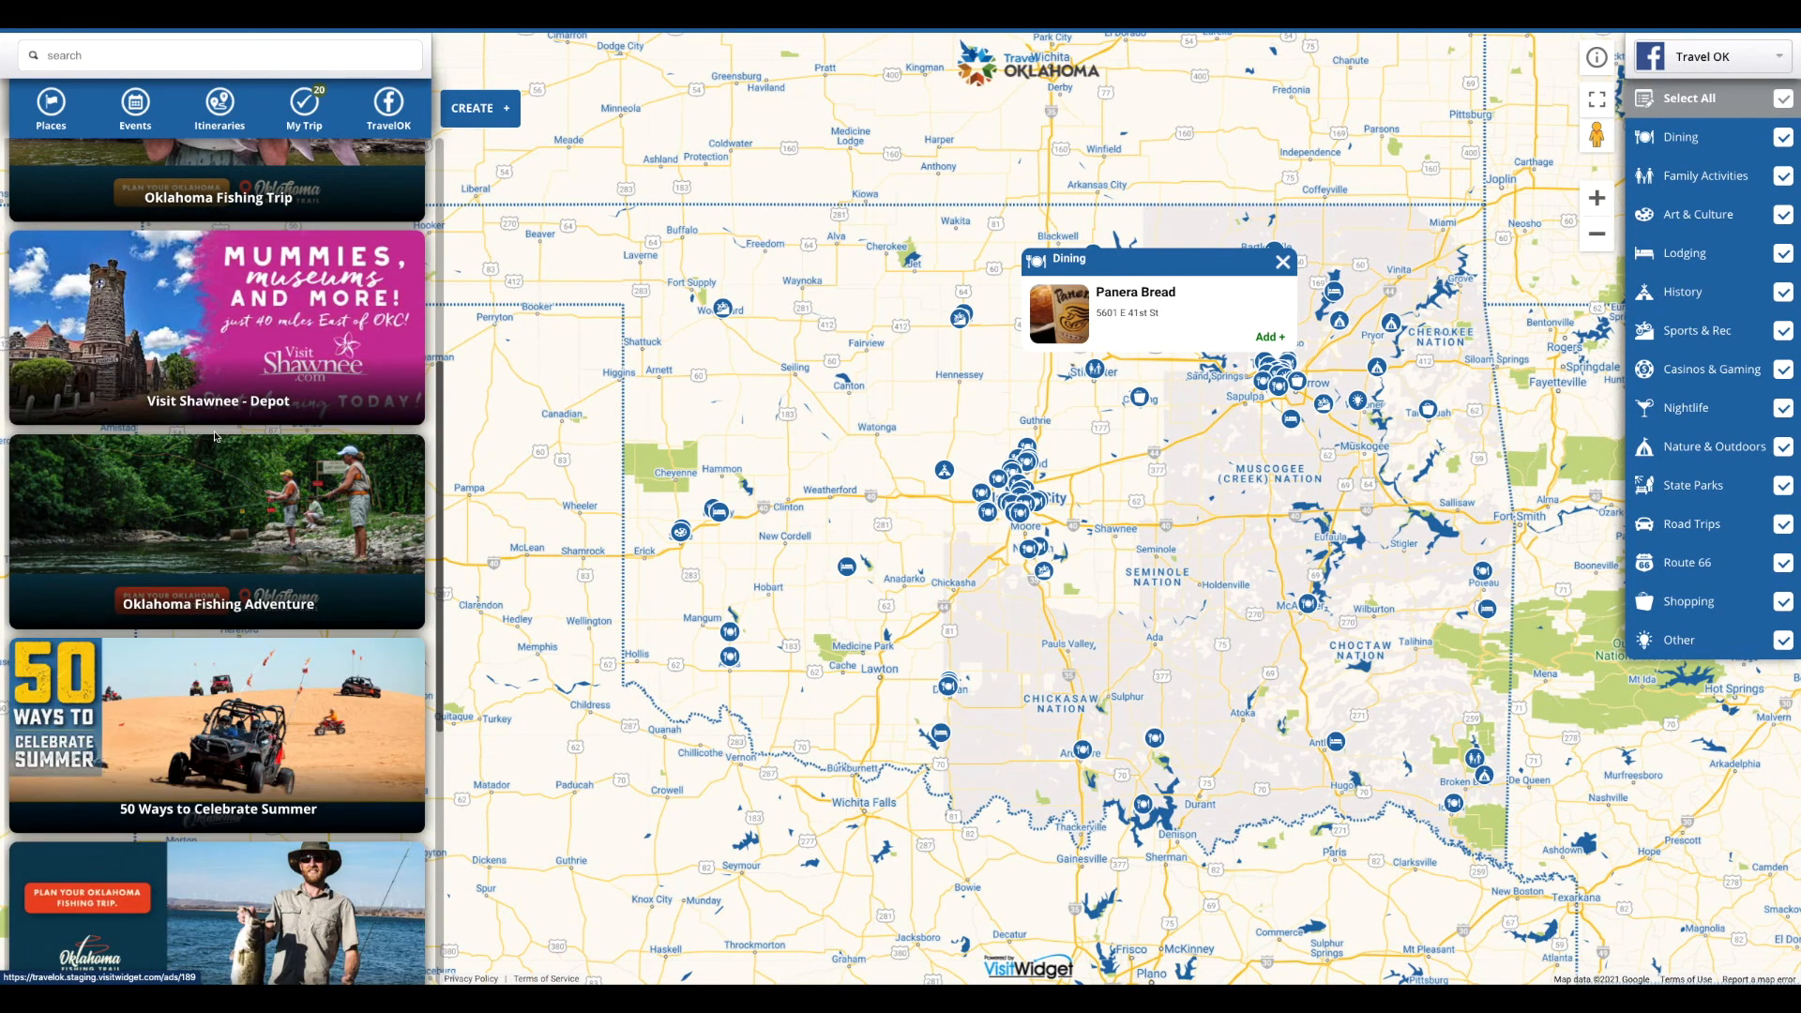
{"action": "scroll", "coordinate": [218, 427], "scroll_direction": "up", "scroll_amount": 7}
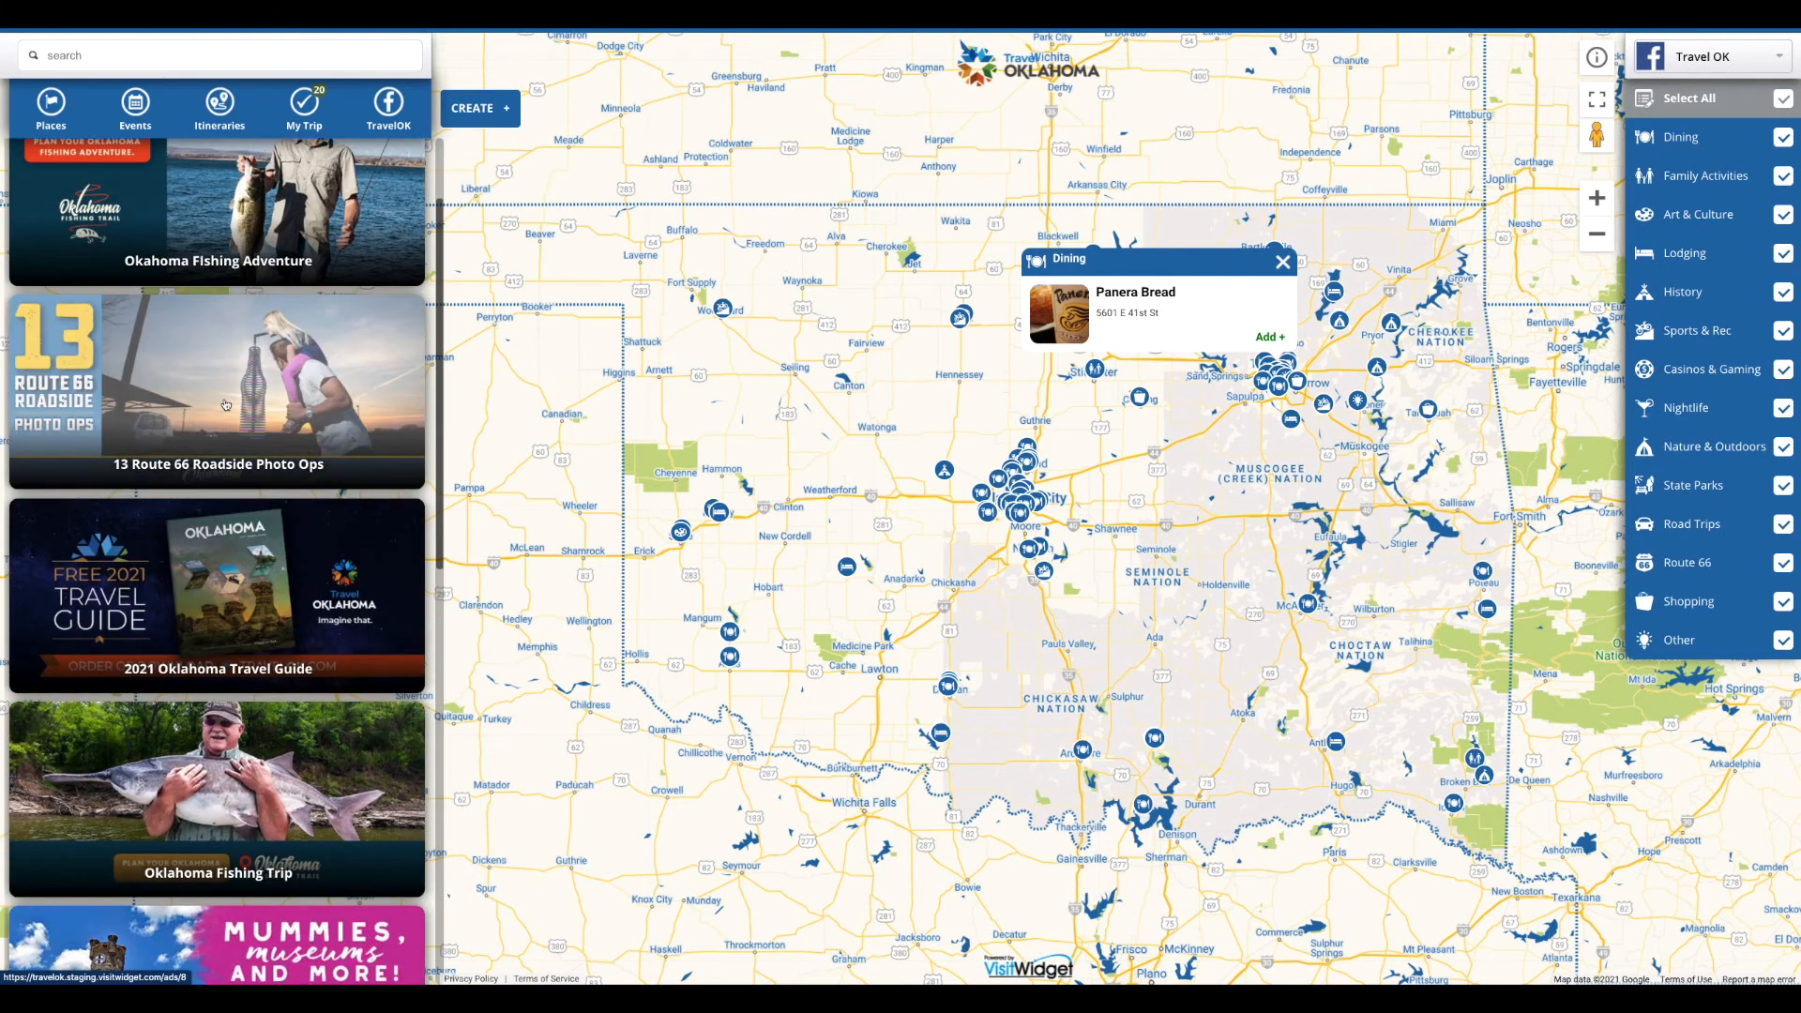
{"action": "left_click", "coordinate": [226, 404]}
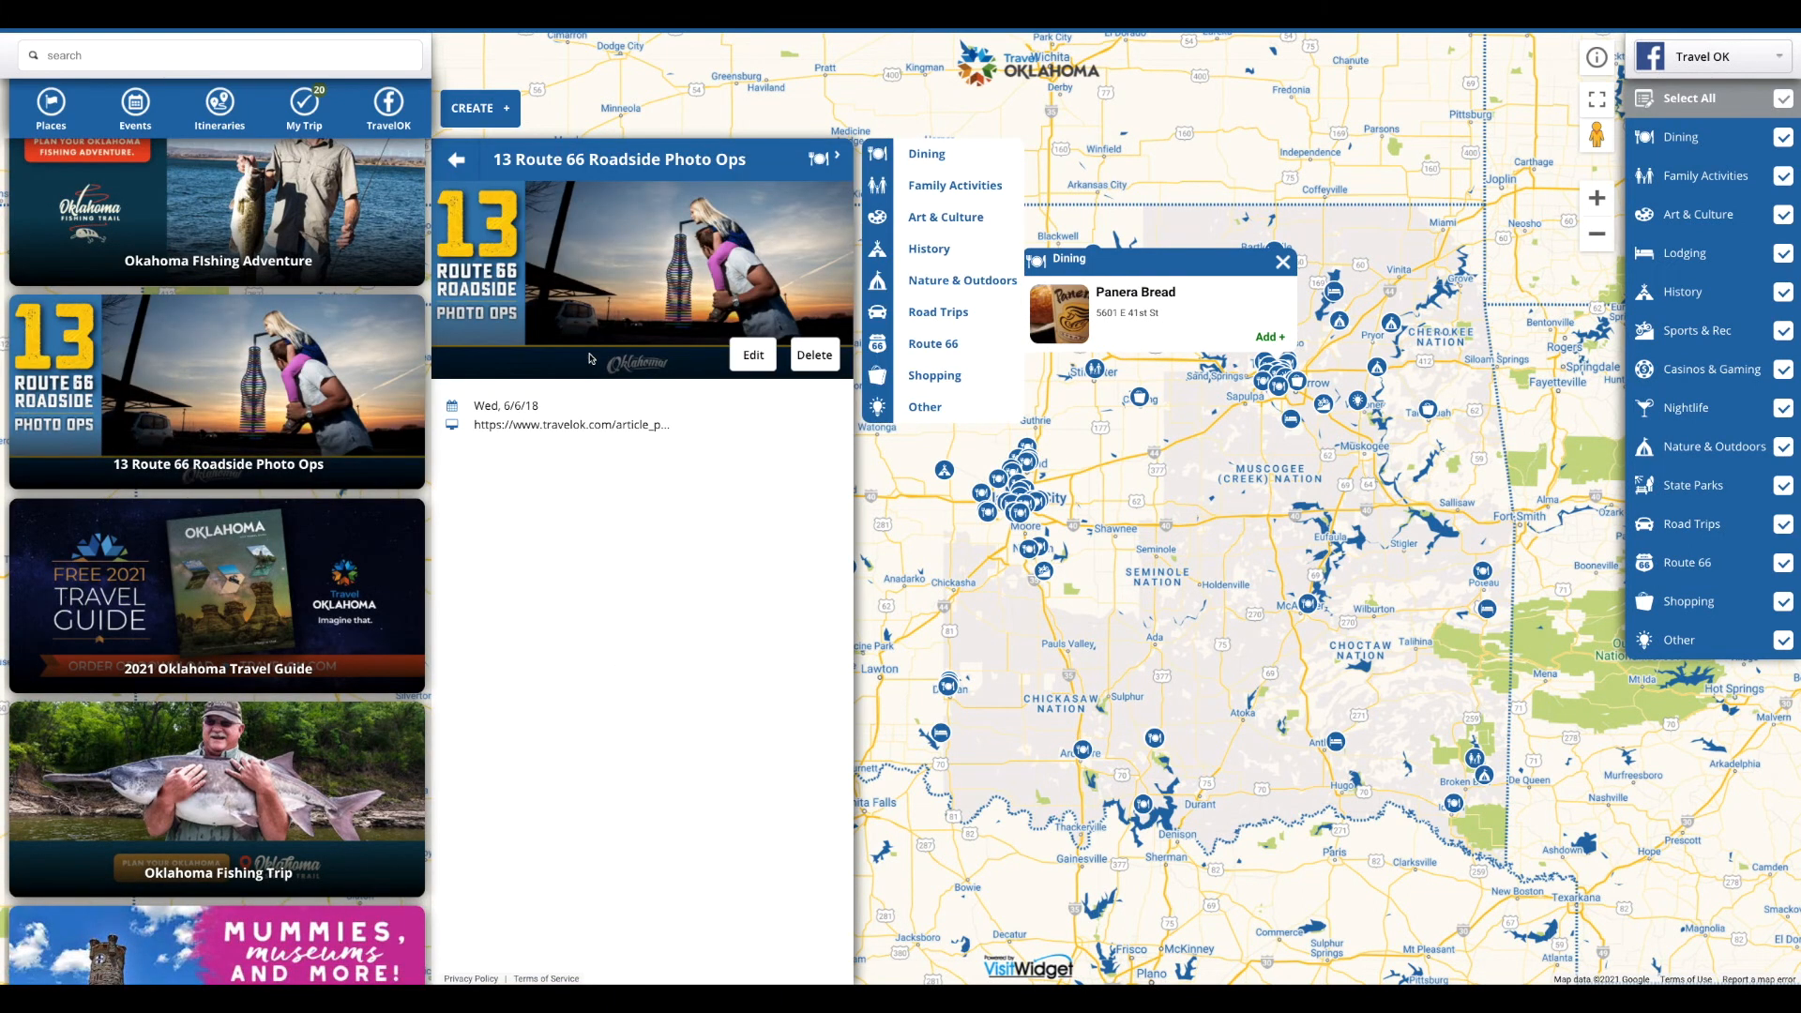